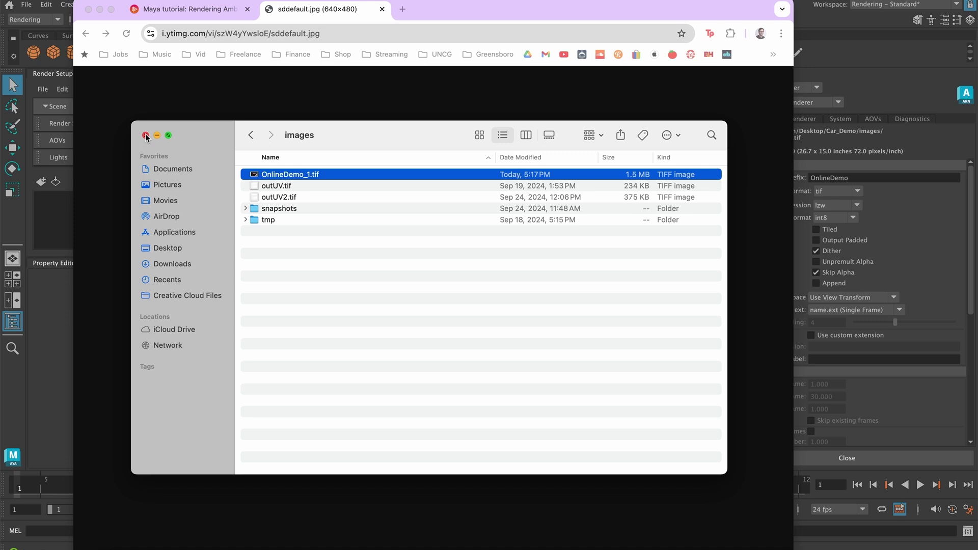
# Examine the ambient occlusion car and professional wireframe reference images in the browser, and close the file and browser windows.
pyautogui.click(145, 135)
pyautogui.click(197, 15)
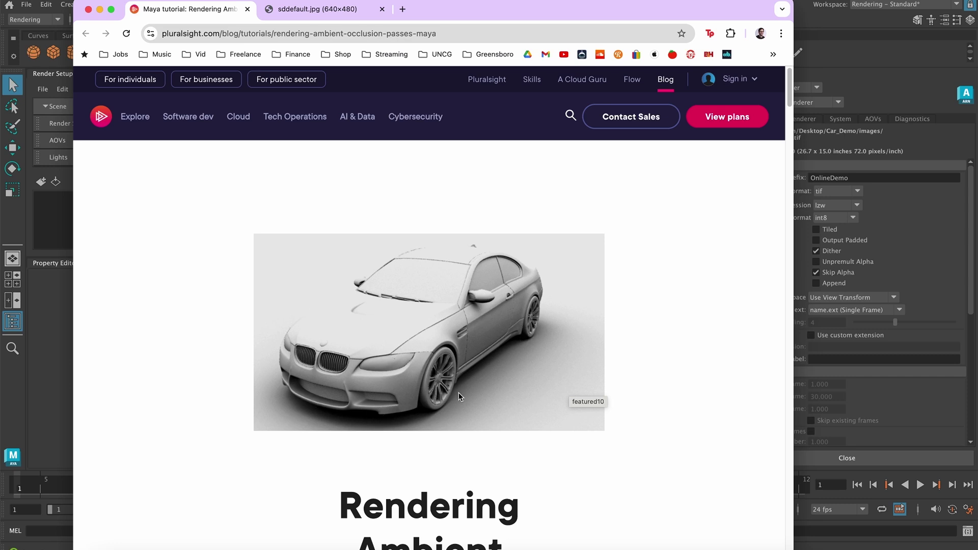
pyautogui.click(307, 14)
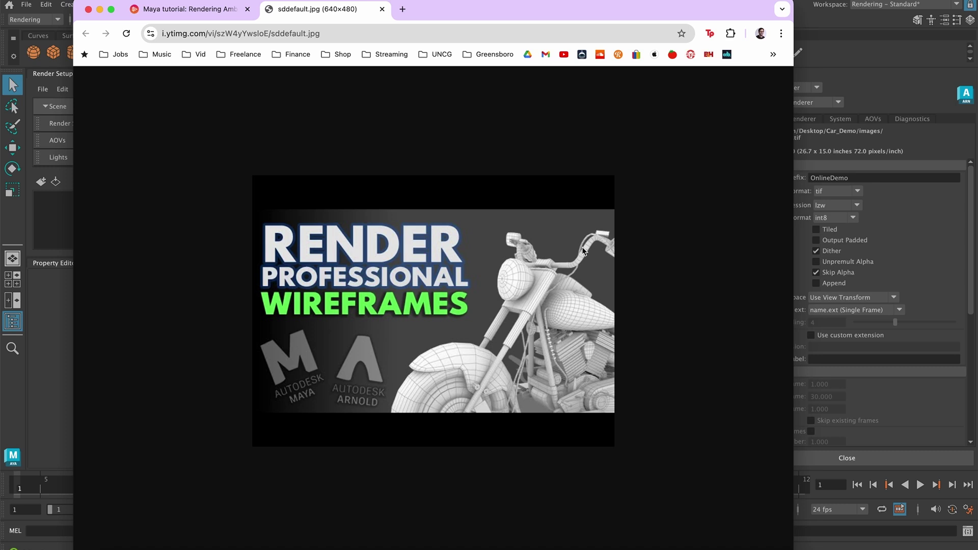
pyautogui.click(88, 10)
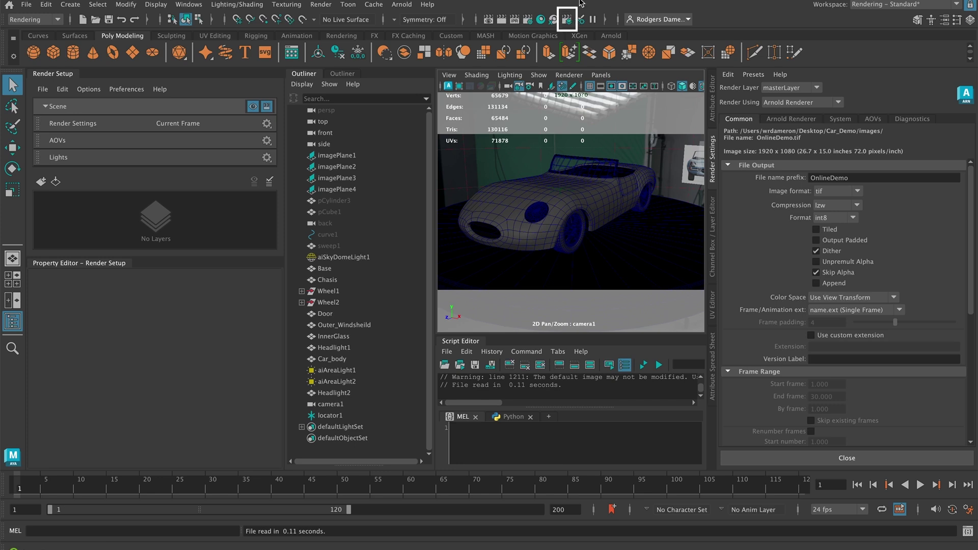
# Create a render layer in Render Setup and name it AO, with the Scene section collapsed.
pyautogui.click(45, 105)
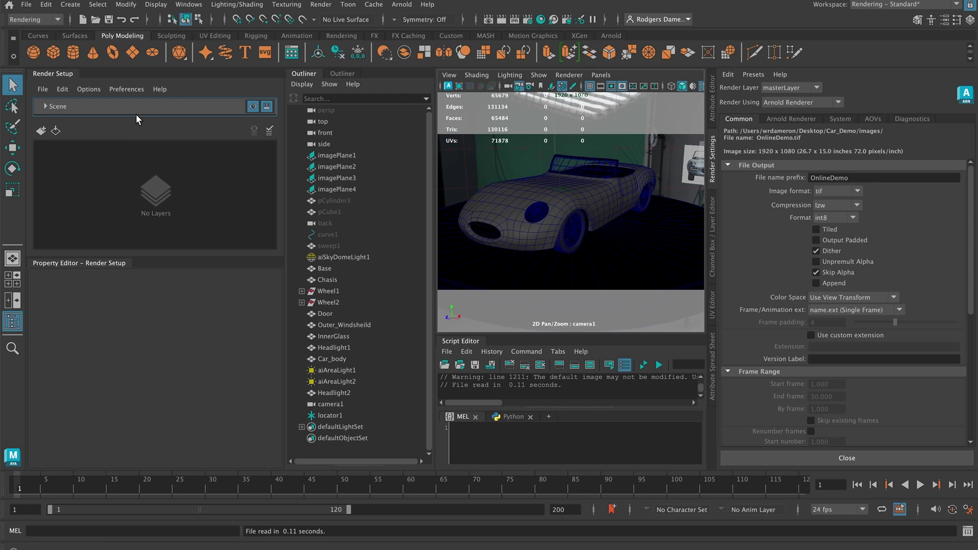
pyautogui.click(46, 106)
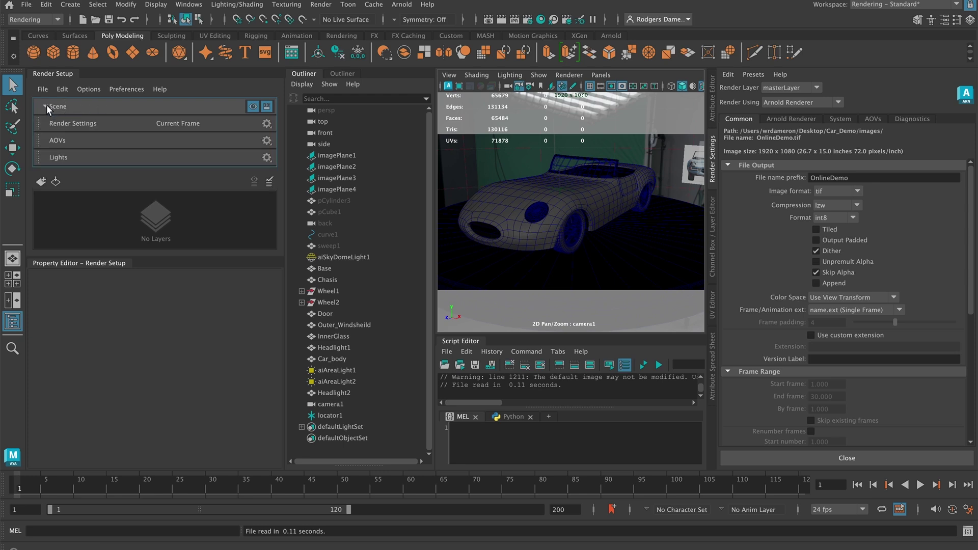
pyautogui.click(47, 106)
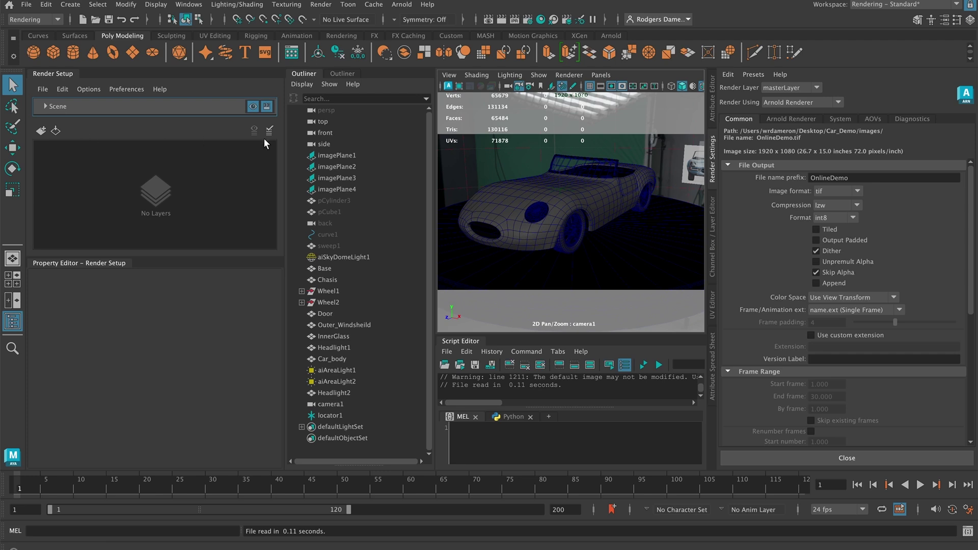
pyautogui.click(41, 131)
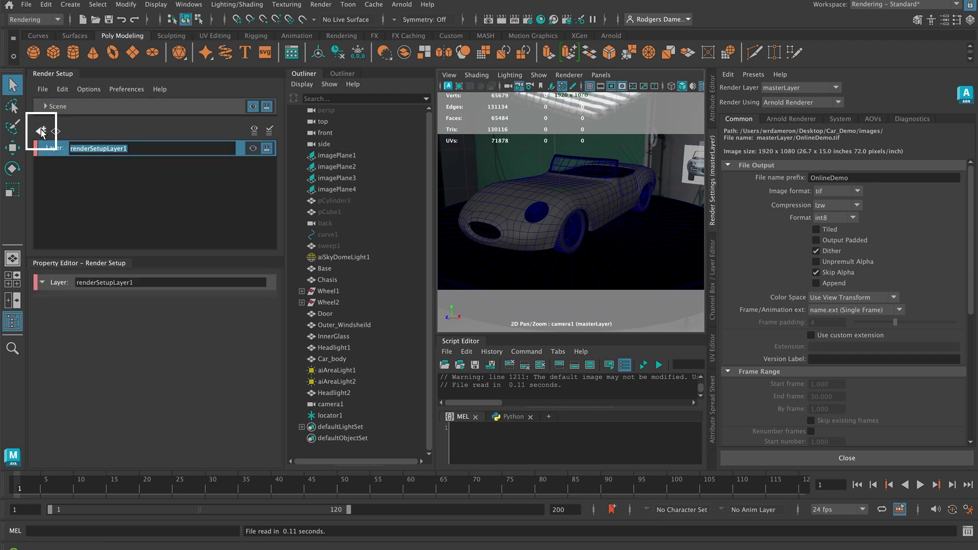
pyautogui.doubleClick(88, 149)
pyautogui.write('AO')
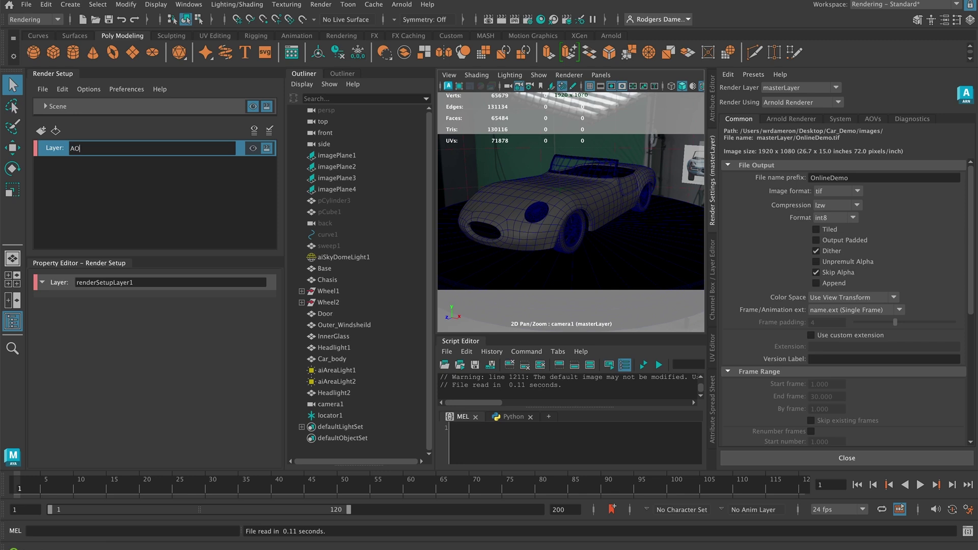
pyautogui.press('Return')
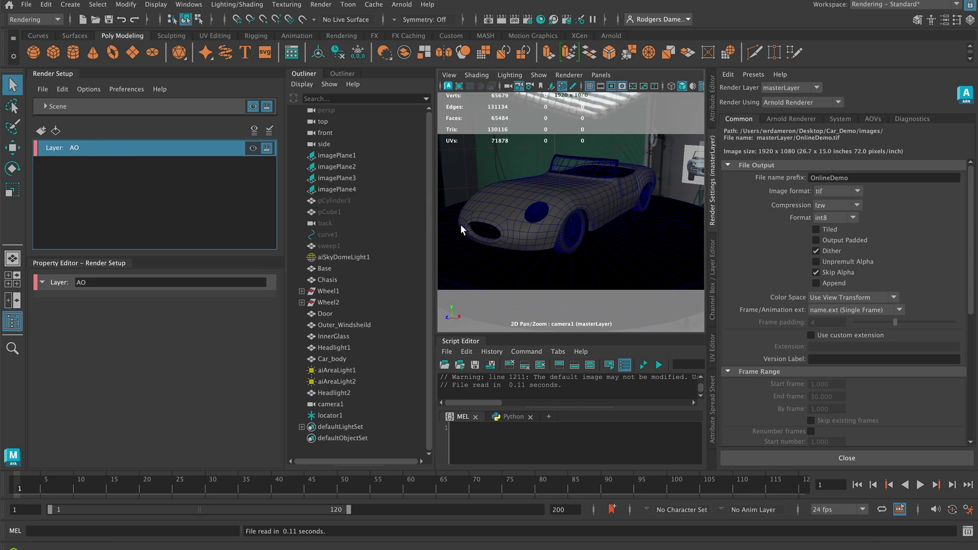
# Create a collection in the AO layer and add all outliner items from imagePlane1 to defaultObjectSet.
pyautogui.click(560, 247)
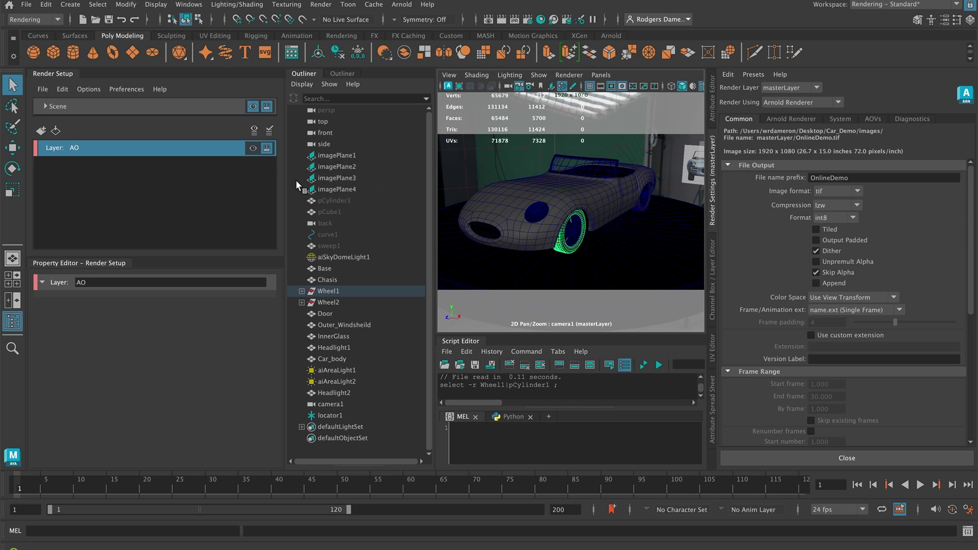
pyautogui.rightClick(77, 149)
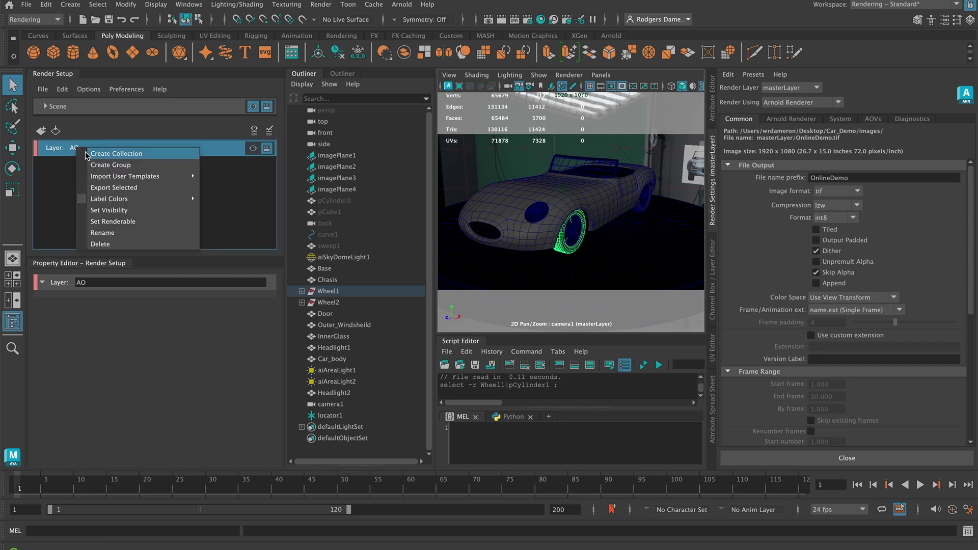
pyautogui.click(116, 154)
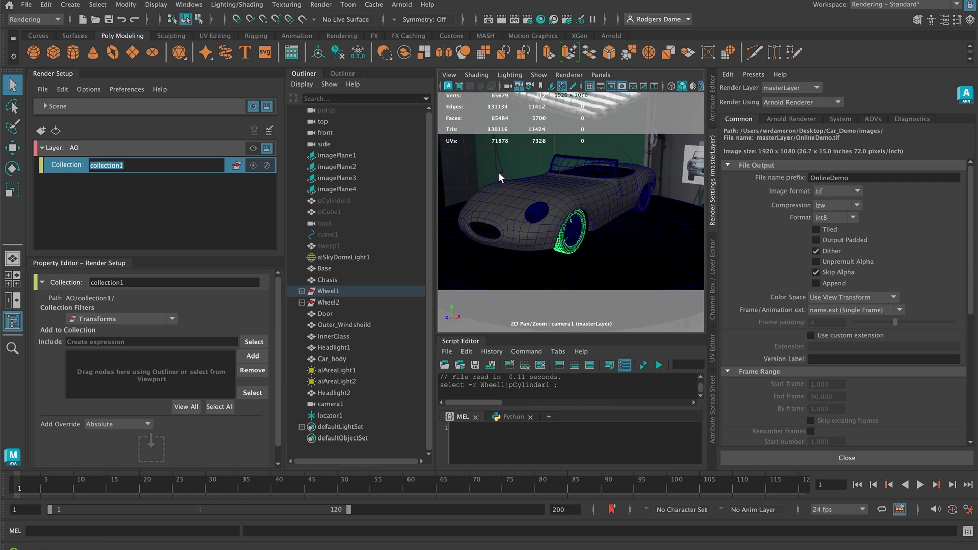
pyautogui.moveTo(487, 142); pyautogui.dragTo(665, 279)
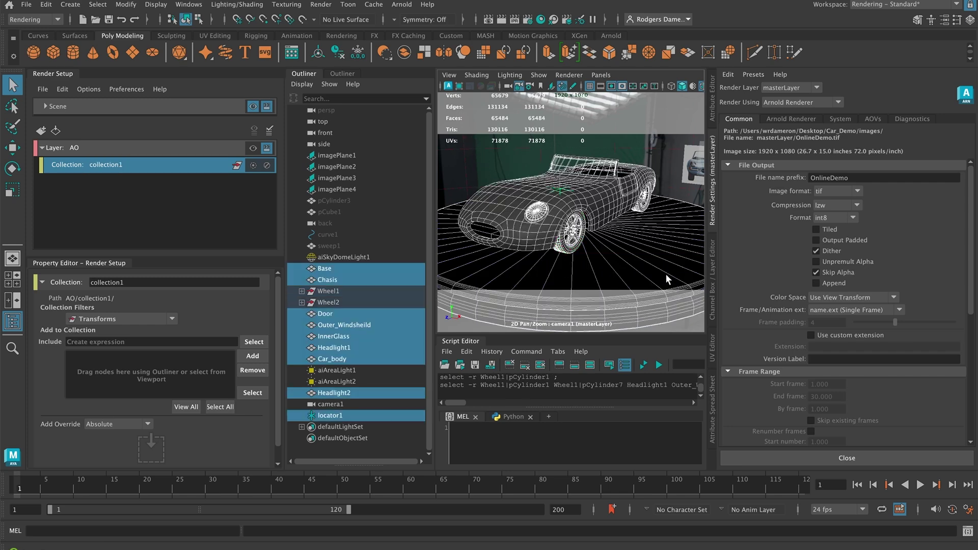
pyautogui.click(325, 153)
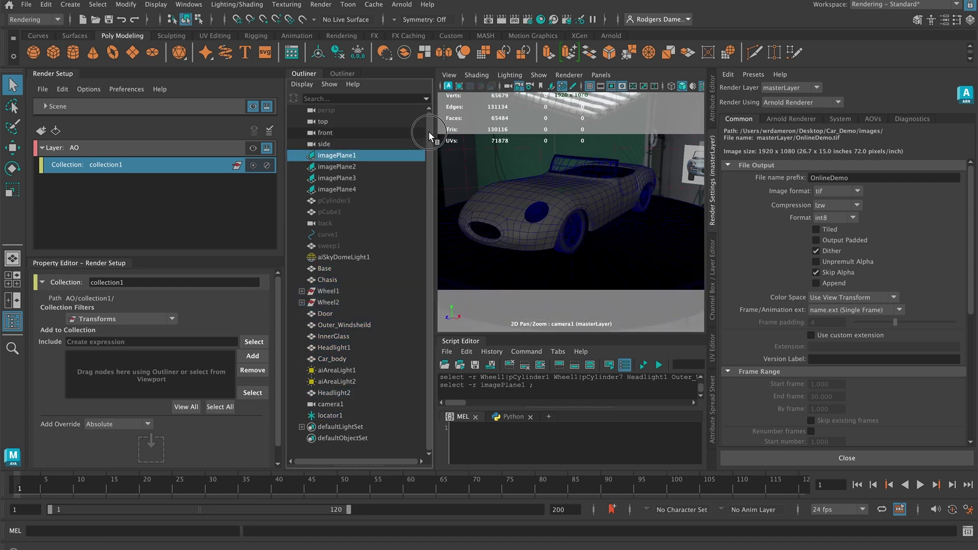
pyautogui.keyDown('shift'); pyautogui.click(336, 437); pyautogui.keyUp('shift')
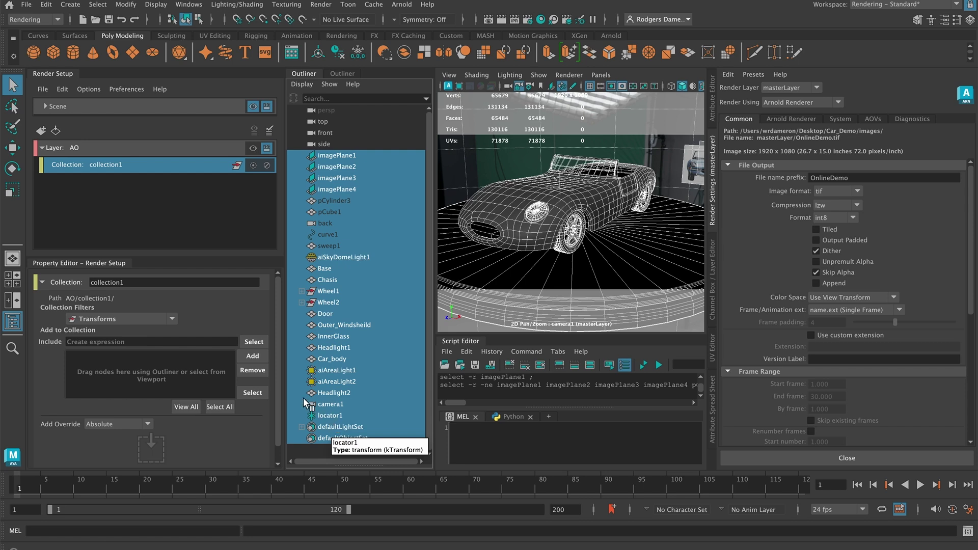
pyautogui.click(254, 357)
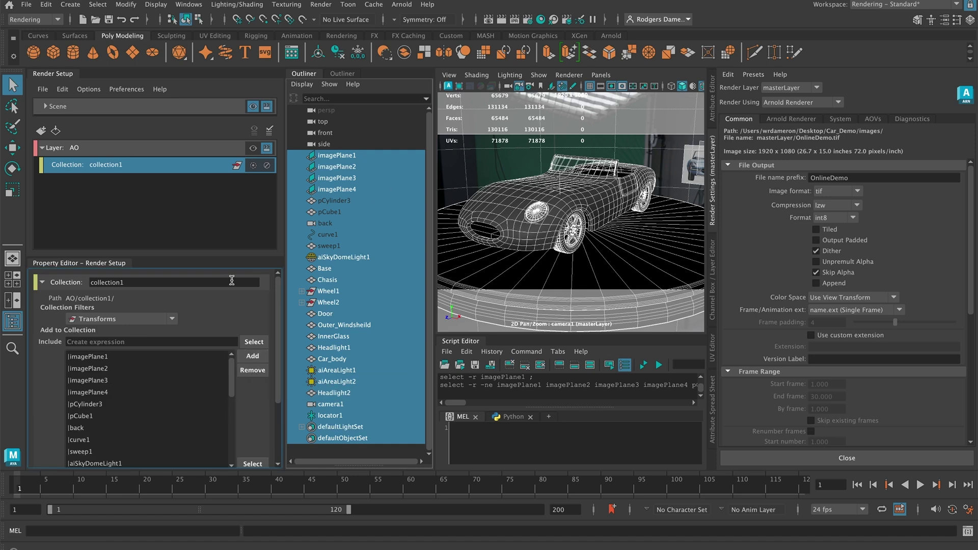
# Create a material override on the AO layer's collection and assign the Arnold aiAmbientOcclusion shader as its override material.
pyautogui.rightClick(106, 165)
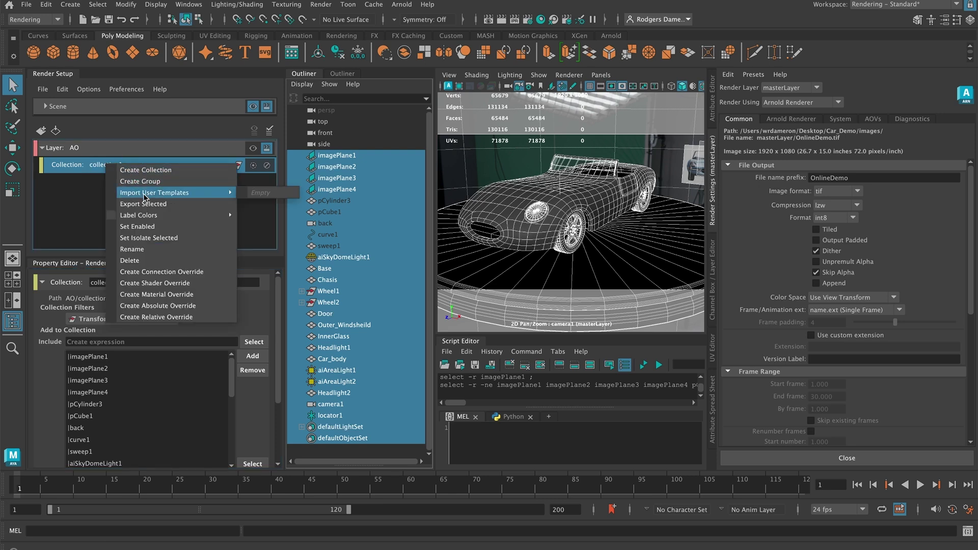
pyautogui.click(157, 295)
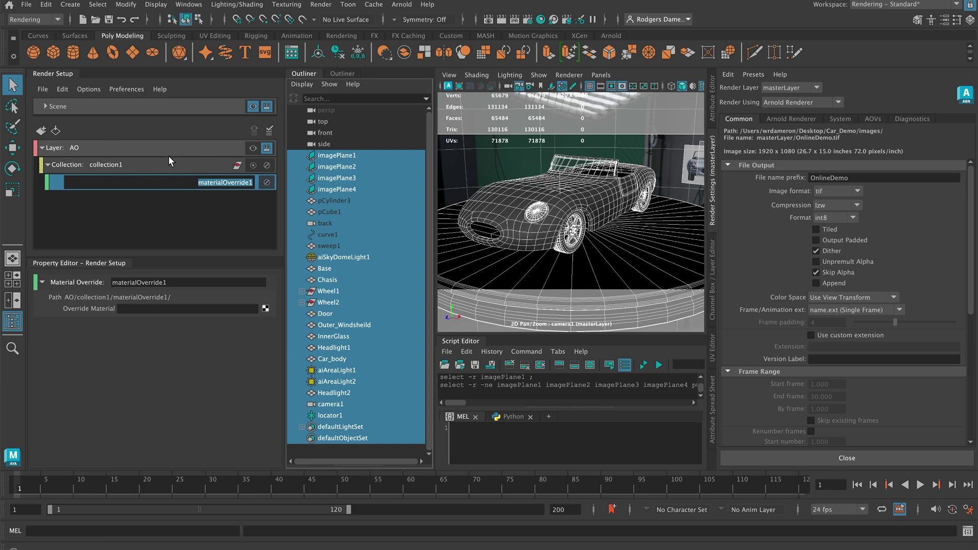
pyautogui.click(265, 309)
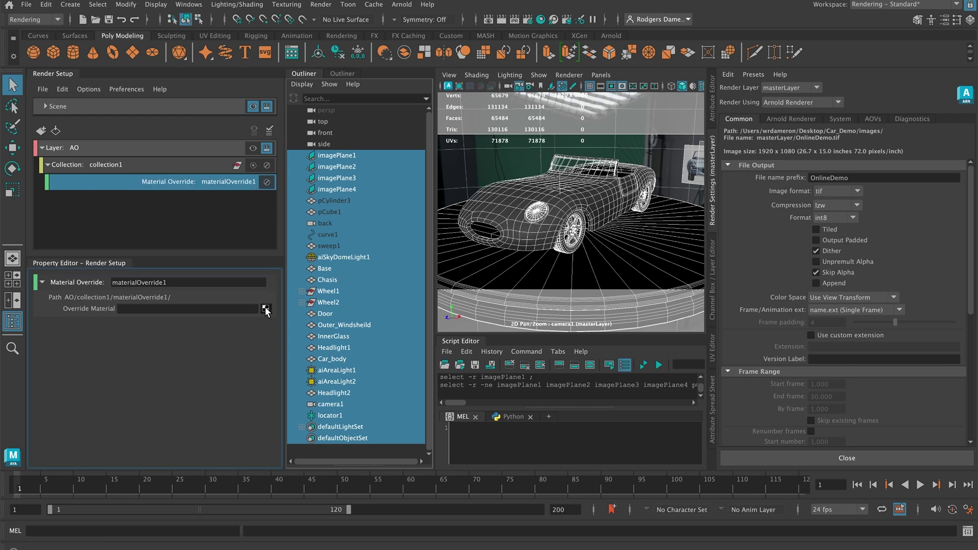
pyautogui.moveTo(413, 140); pyautogui.dragTo(288, 65)
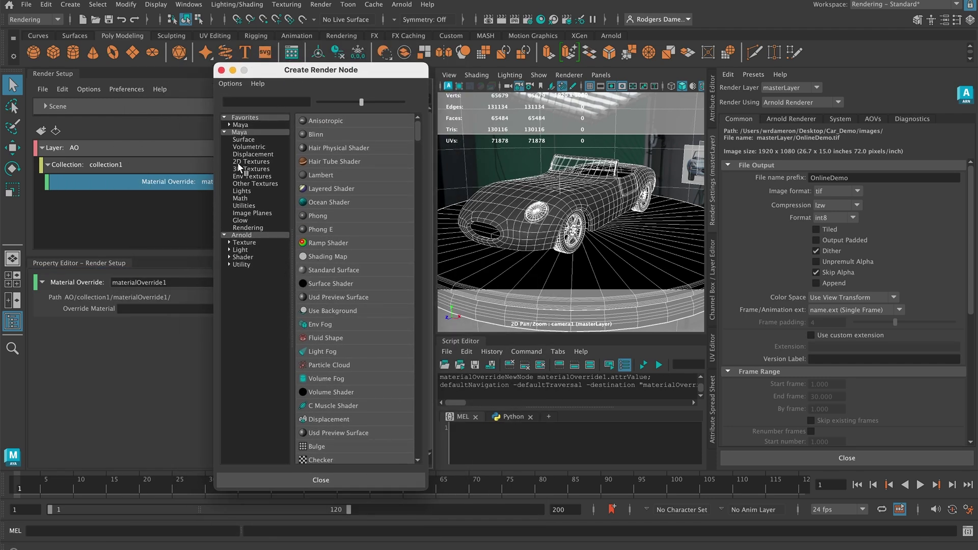
pyautogui.click(243, 257)
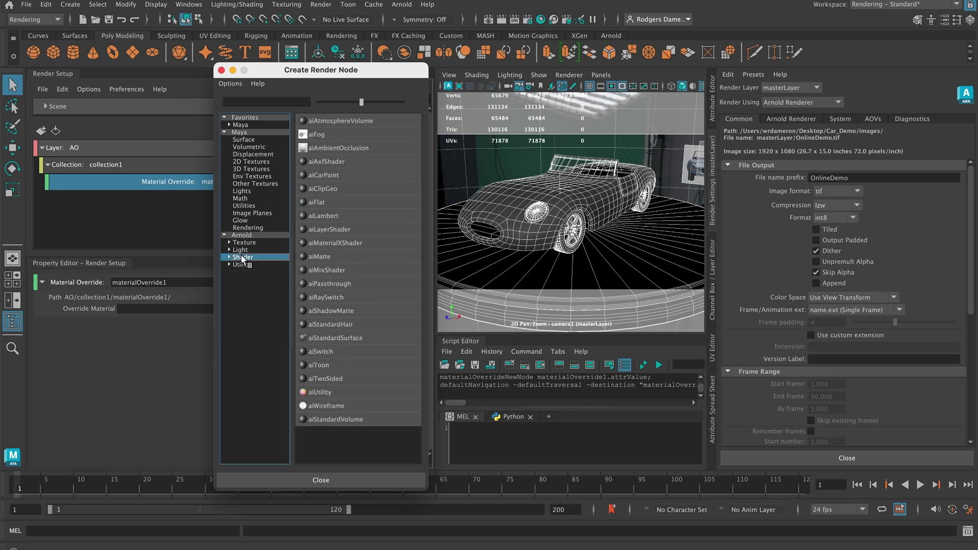
pyautogui.click(364, 149)
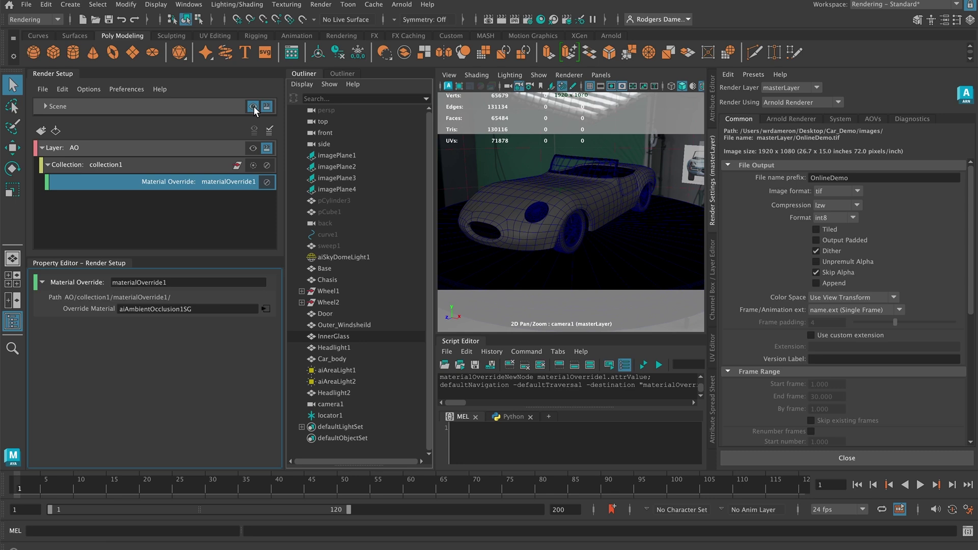
# Compare the Scene and AO layers, leave the AO layer visible, and make the Scene layer non-renderable.
pyautogui.click(42, 149)
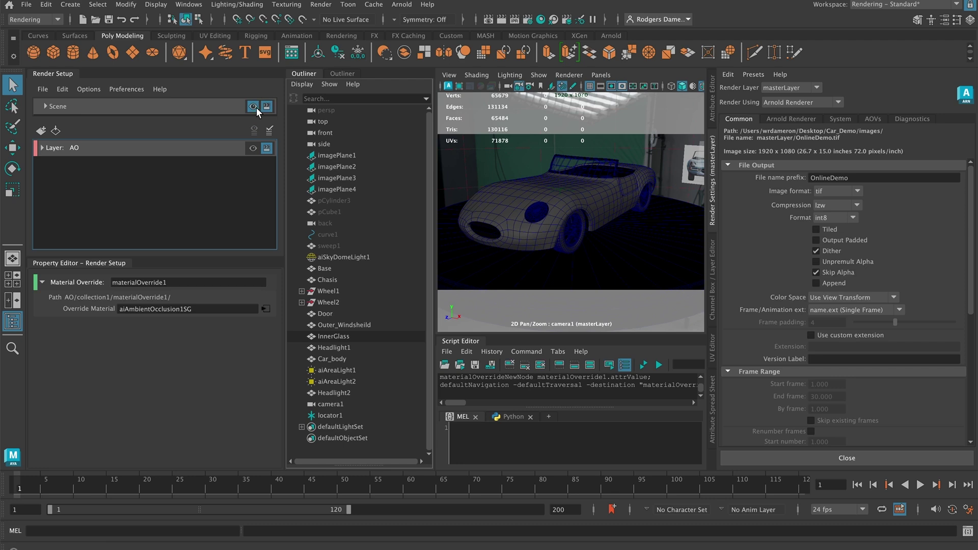
pyautogui.click(252, 149)
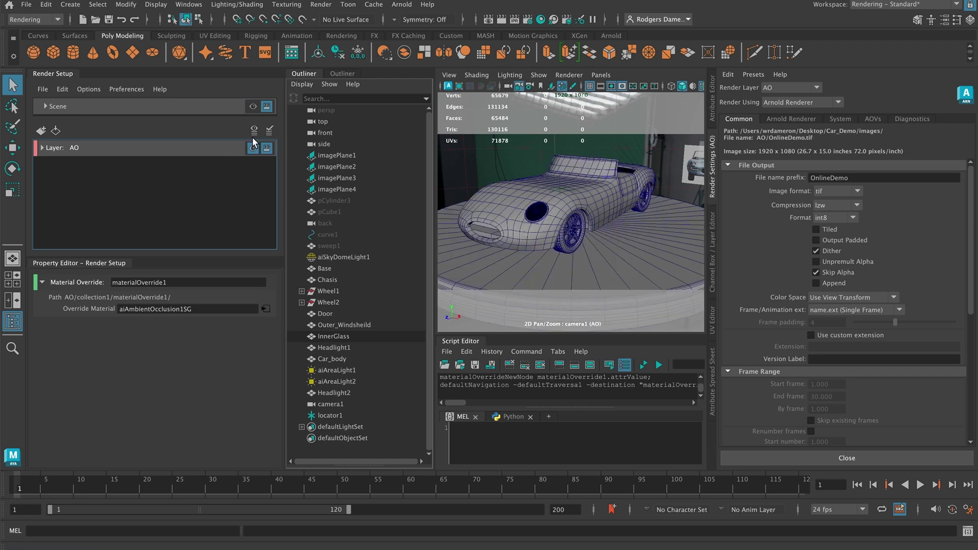
pyautogui.click(253, 105)
pyautogui.click(254, 148)
pyautogui.click(250, 107)
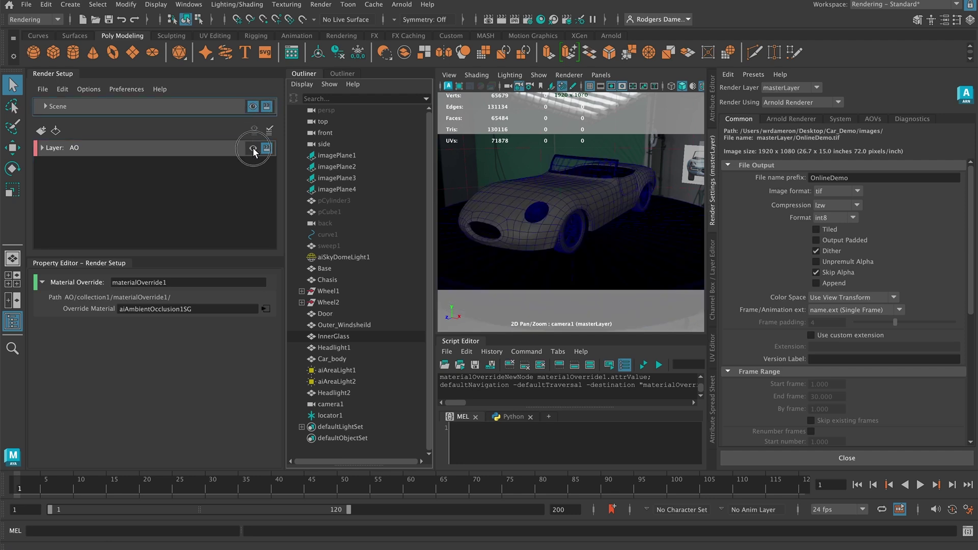
pyautogui.click(253, 148)
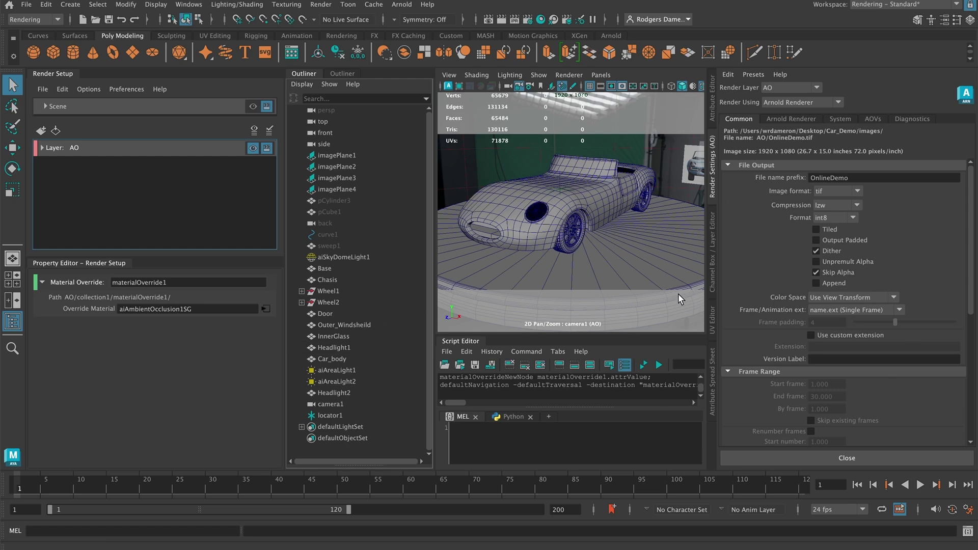
pyautogui.click(266, 107)
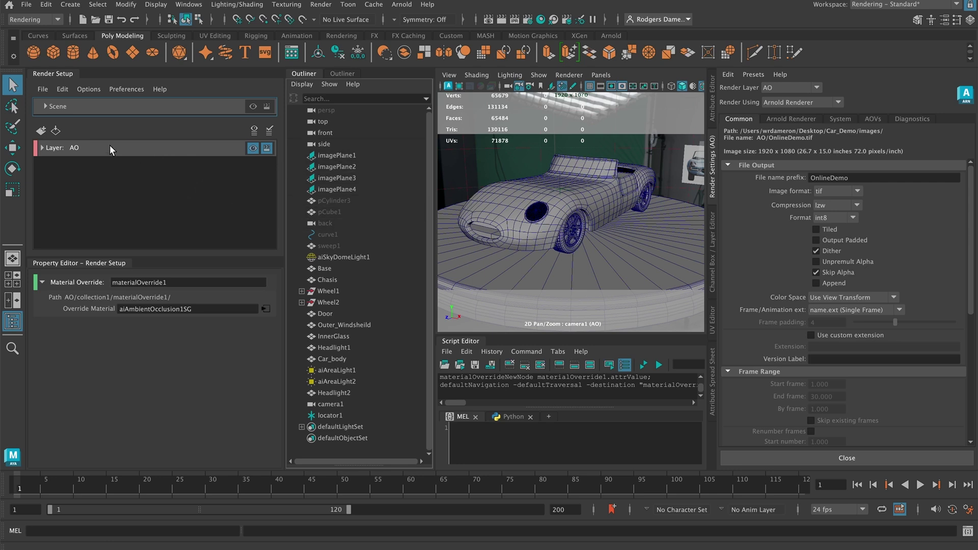
pyautogui.click(253, 148)
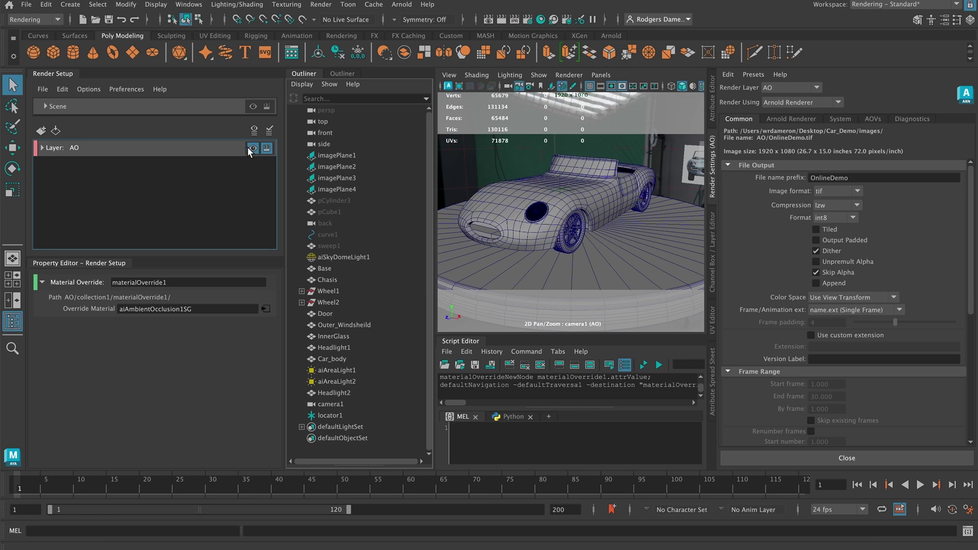
# Render the AO layer in Arnold RenderView and fit the whole car image in the render window.
pyautogui.click(402, 5)
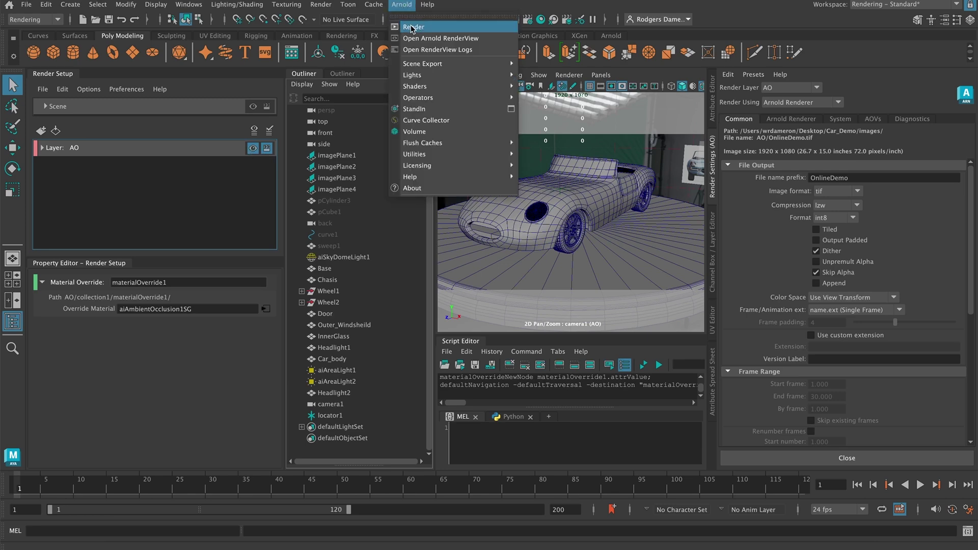
pyautogui.click(412, 27)
pyautogui.moveTo(473, 112); pyautogui.dragTo(257, 48)
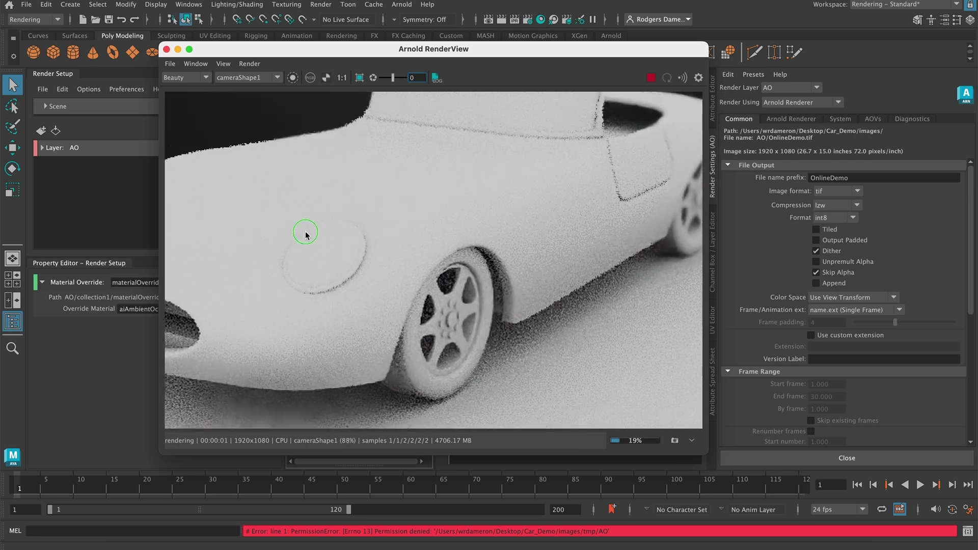
pyautogui.keyDown('alt'); pyautogui.moveTo(395, 247); pyautogui.dragTo(181, 244, button='right'); pyautogui.keyUp('alt')
pyautogui.keyDown('alt'); pyautogui.moveTo(487, 246); pyautogui.dragTo(458, 253, button='middle'); pyautogui.keyUp('alt')
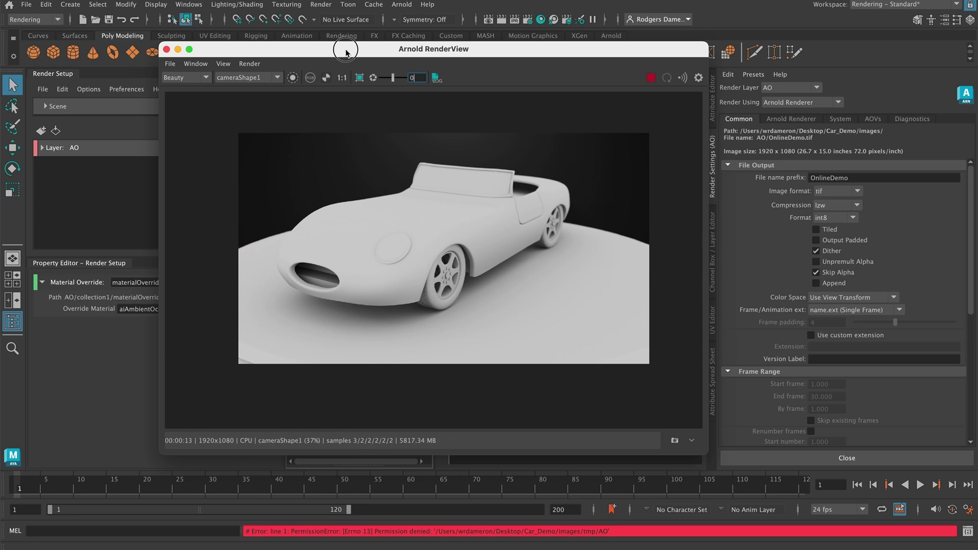
# Create a polygon plane in the scene with the AO layer active and check the updated Arnold render.
pyautogui.moveTo(345, 51); pyautogui.dragTo(729, 329)
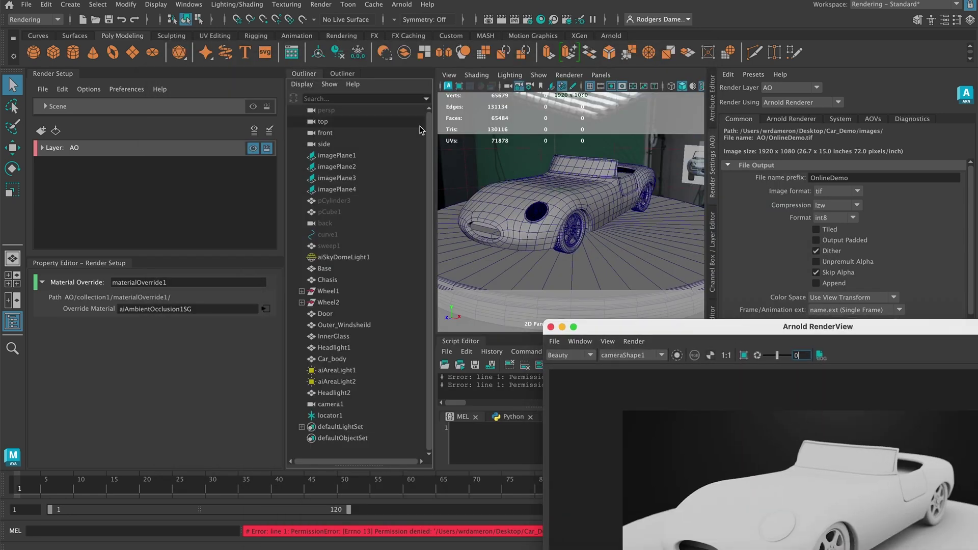
pyautogui.click(133, 52)
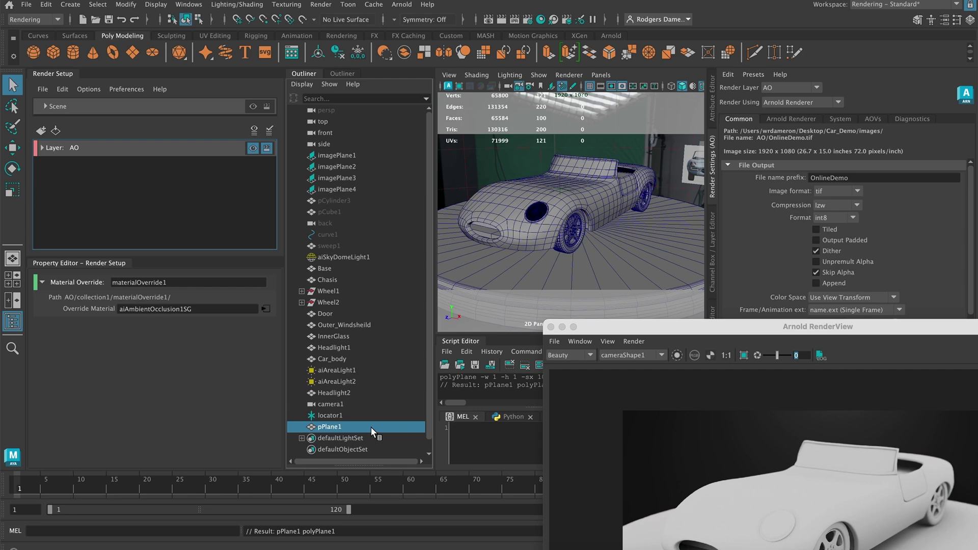
pyautogui.moveTo(614, 329); pyautogui.dragTo(217, 60)
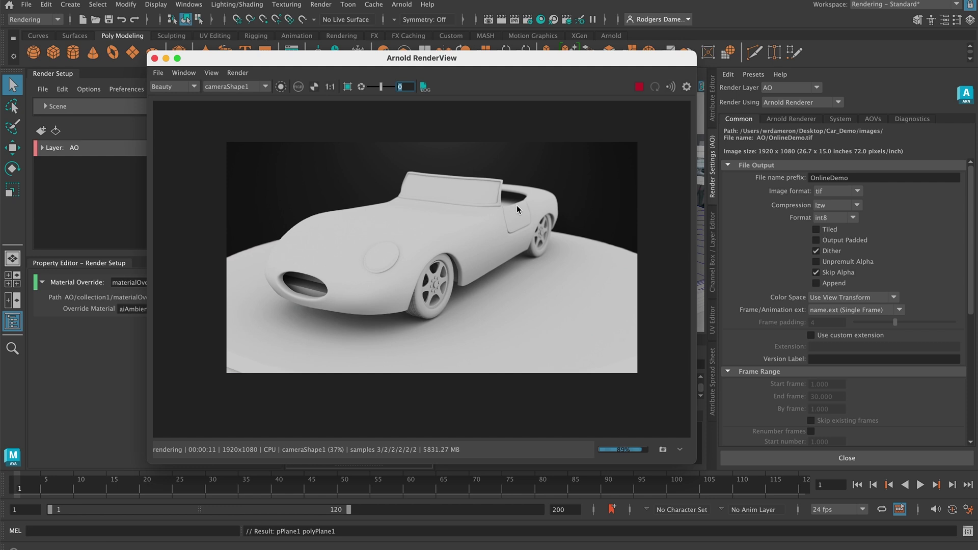
pyautogui.moveTo(338, 54); pyautogui.dragTo(513, 164)
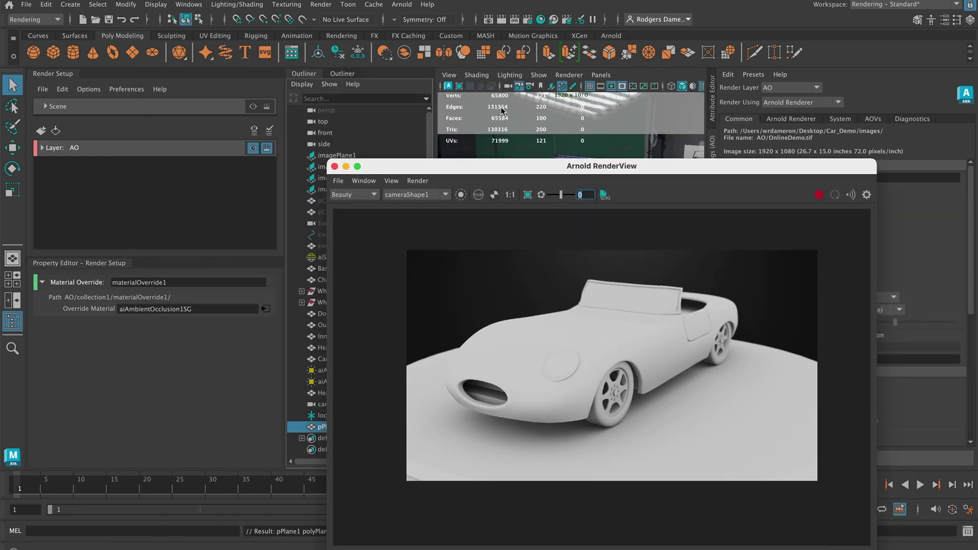
pyautogui.moveTo(439, 164); pyautogui.dragTo(492, 182)
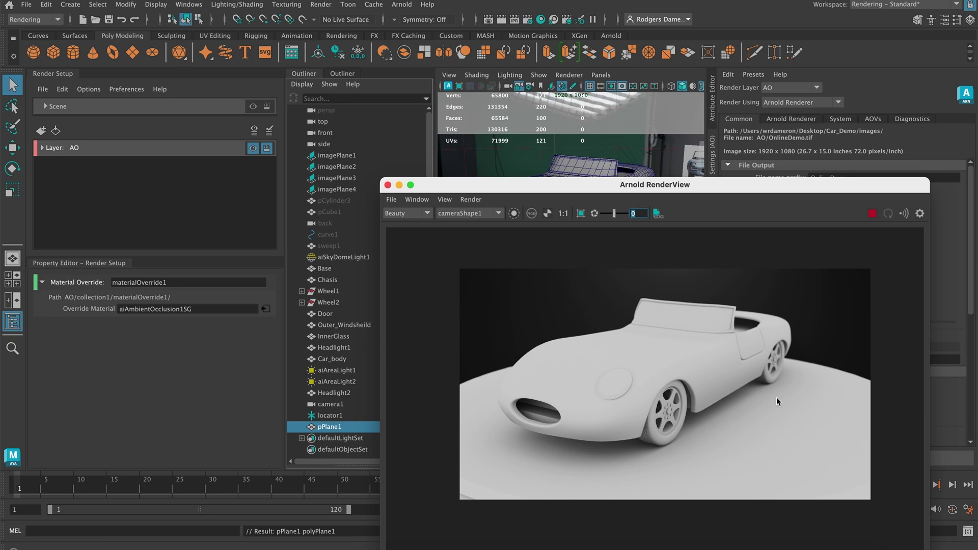
pyautogui.moveTo(603, 194); pyautogui.dragTo(316, 51)
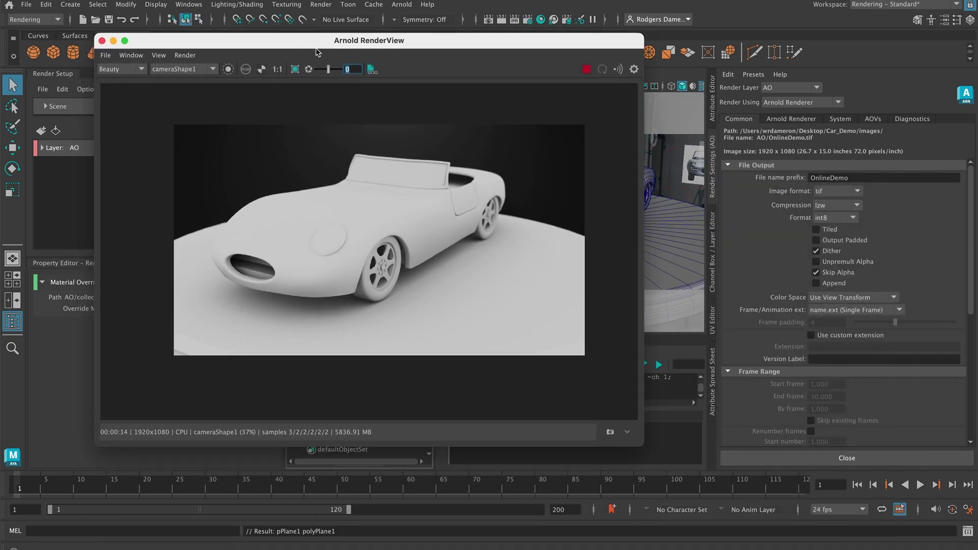
pyautogui.moveTo(364, 41); pyautogui.dragTo(470, 137)
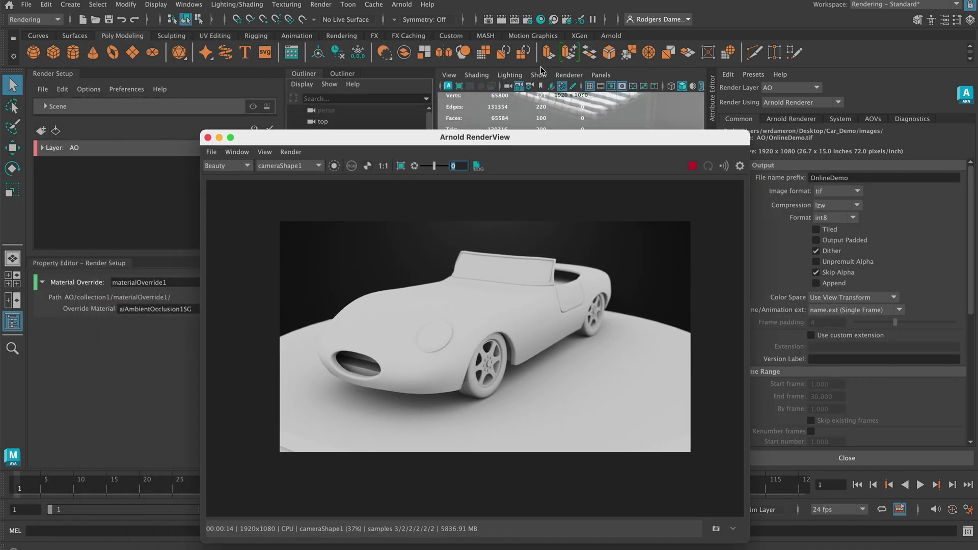
# Open the aiAmbientOcclusion1 shader in Hypershade, place its attributes beside the Arnold render, and set its Samples to 4.
pyautogui.click(541, 20)
pyautogui.moveTo(382, 42); pyautogui.dragTo(370, 6)
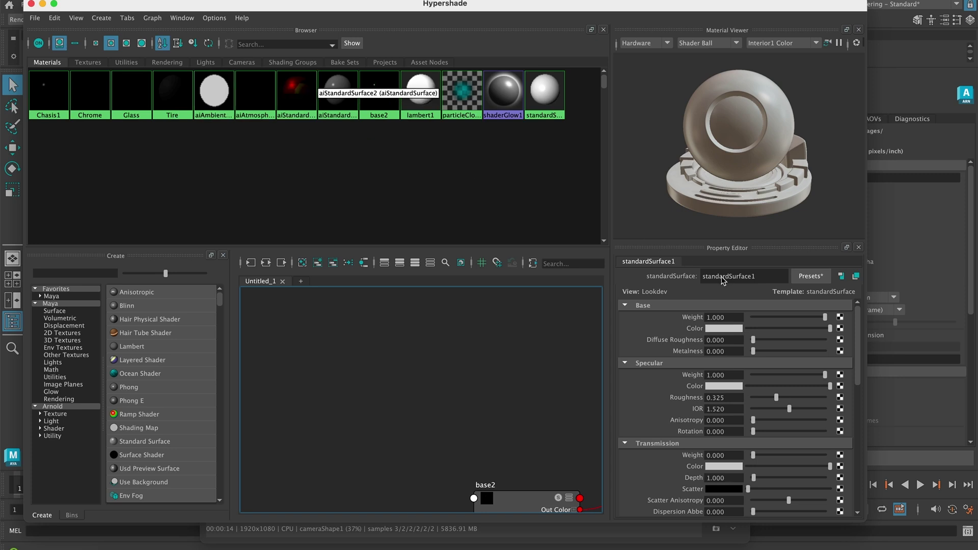
pyautogui.click(201, 87)
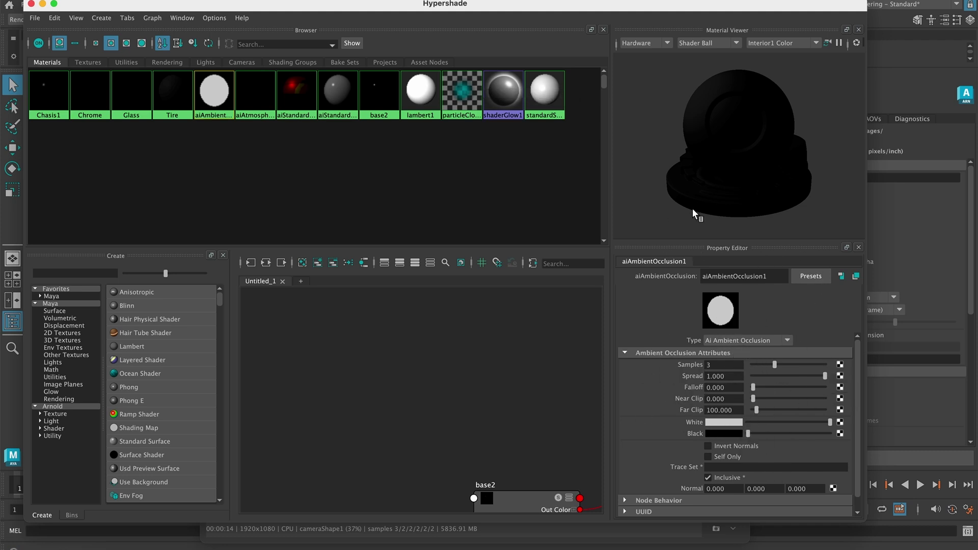
pyautogui.moveTo(536, 9); pyautogui.dragTo(528, 302)
pyautogui.moveTo(428, 137); pyautogui.dragTo(725, 0)
pyautogui.moveTo(415, 300); pyautogui.dragTo(11, 0)
pyautogui.moveTo(594, 7); pyautogui.dragTo(561, 6)
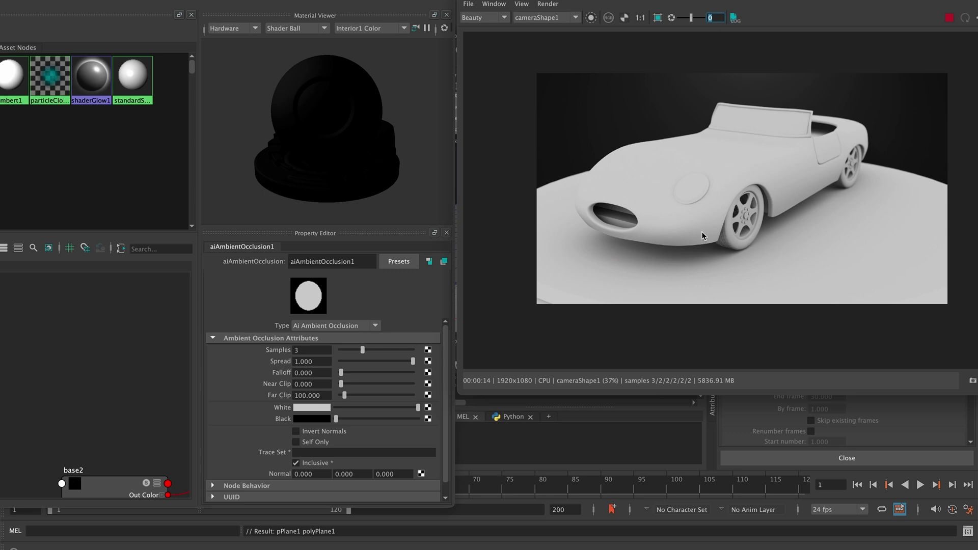
pyautogui.moveTo(363, 350); pyautogui.dragTo(370, 349)
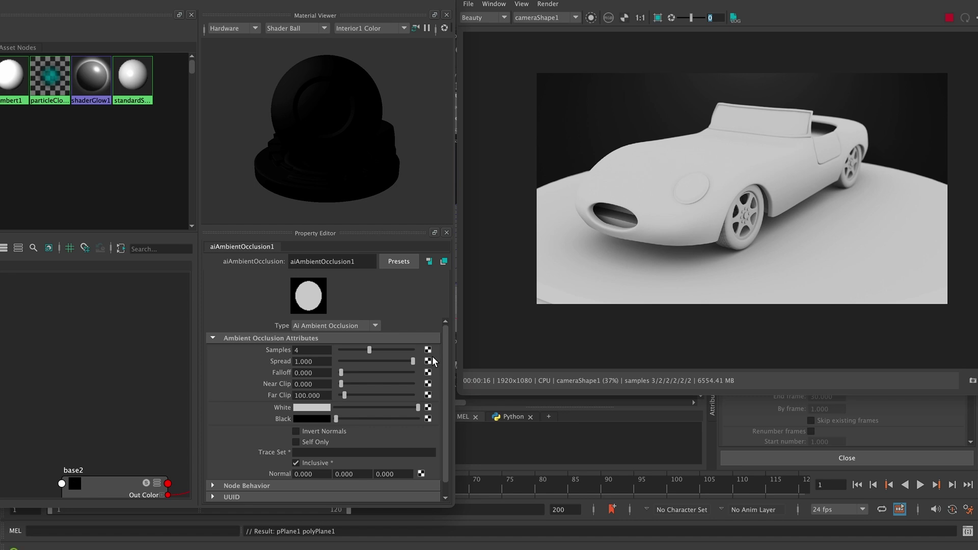
# Try Spread values of 0.288 and 0 on the ambient occlusion shader, checking the render, and restore Spread to 1.
pyautogui.moveTo(410, 359); pyautogui.dragTo(361, 372)
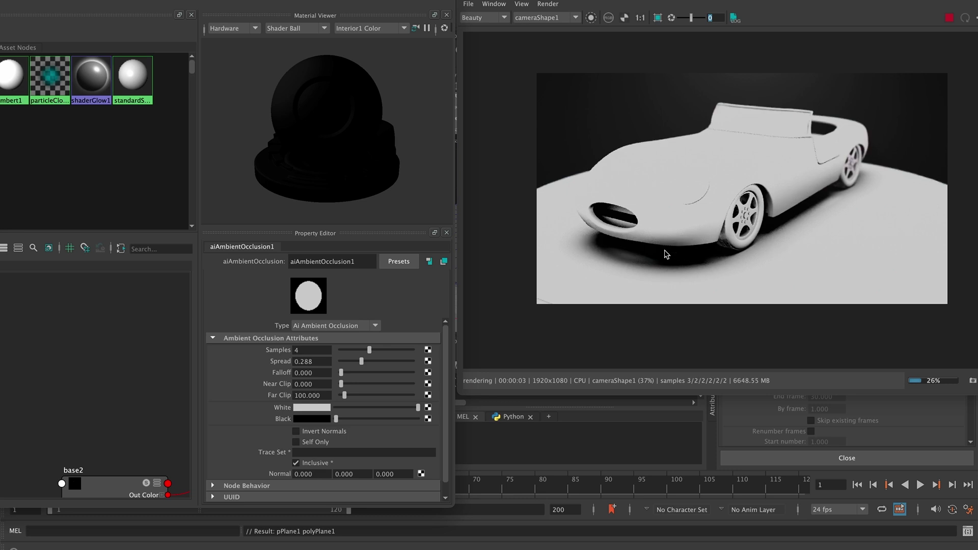
pyautogui.moveTo(361, 361); pyautogui.dragTo(333, 365)
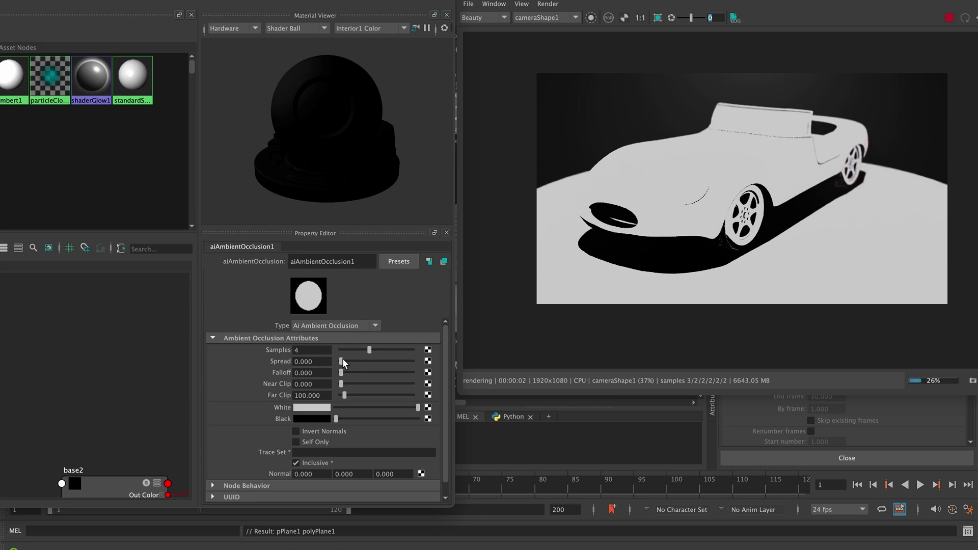
pyautogui.moveTo(341, 361); pyautogui.dragTo(479, 362)
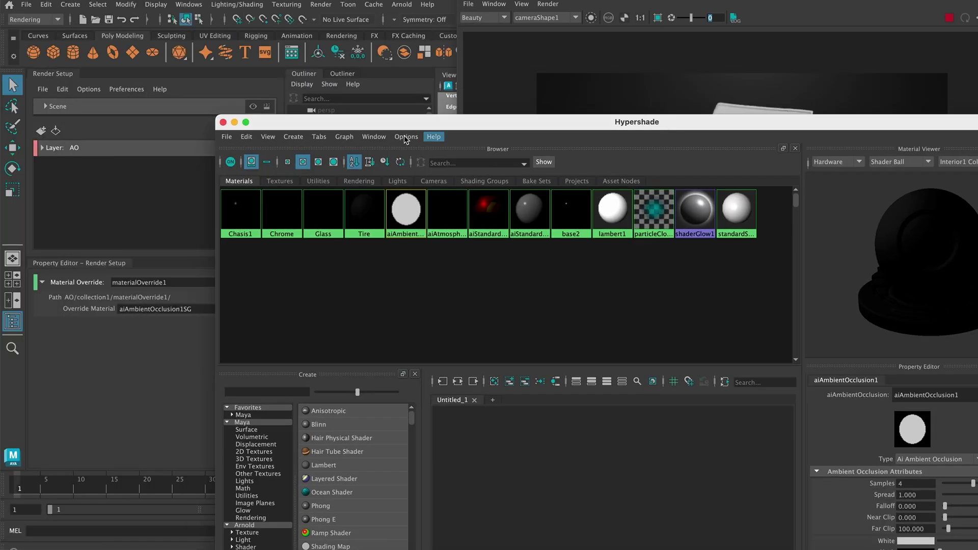
# Close Hypershade and the Arnold RenderView.
pyautogui.click(223, 122)
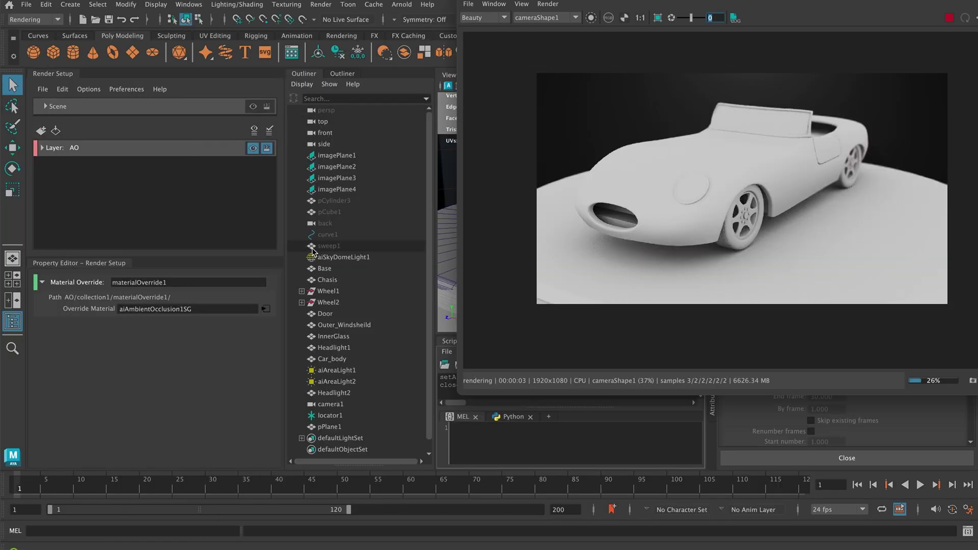
pyautogui.moveTo(530, 1); pyautogui.dragTo(414, 44)
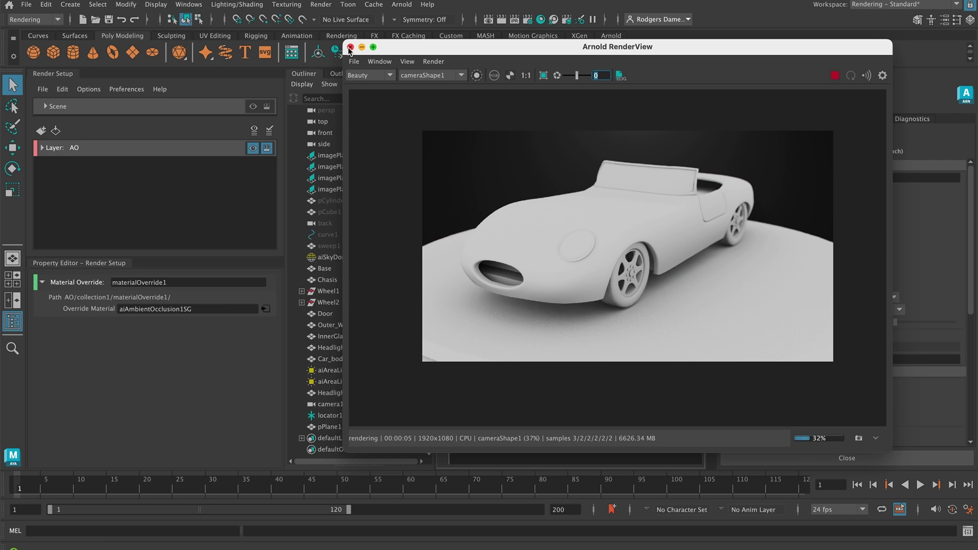
pyautogui.click(350, 46)
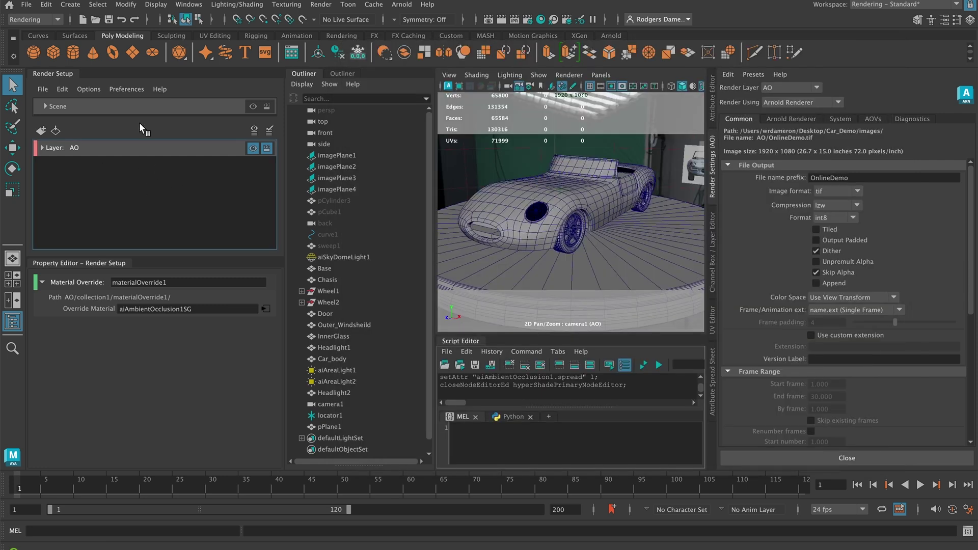
# Render the current frame from camera1 for all render-enabled layers with Render Sequence and inspect the image in Render View.
pyautogui.click(320, 5)
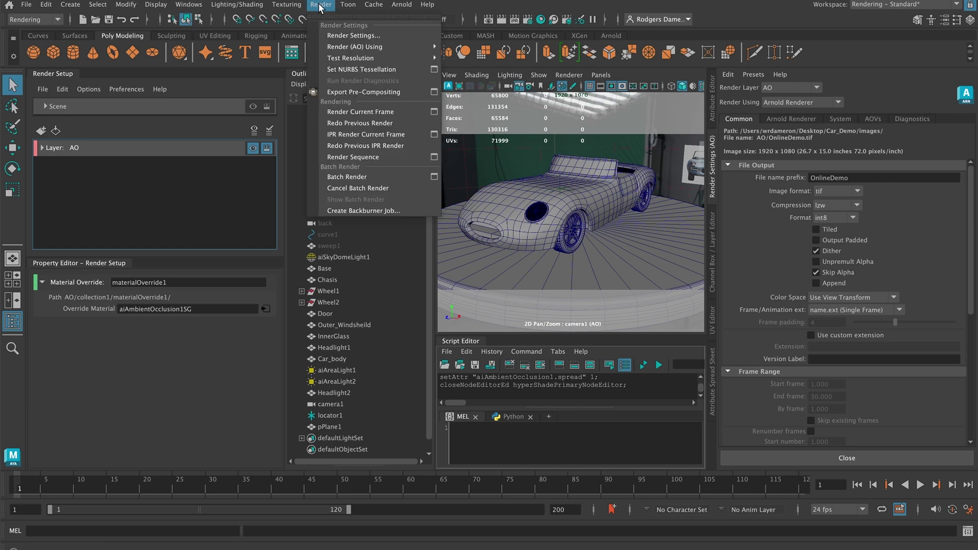
pyautogui.click(434, 157)
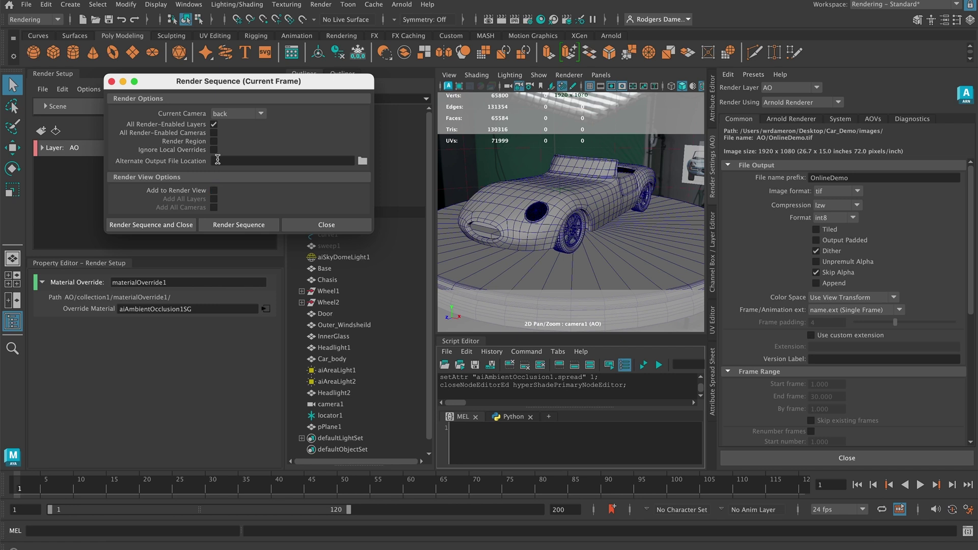
pyautogui.moveTo(218, 83); pyautogui.dragTo(320, 116)
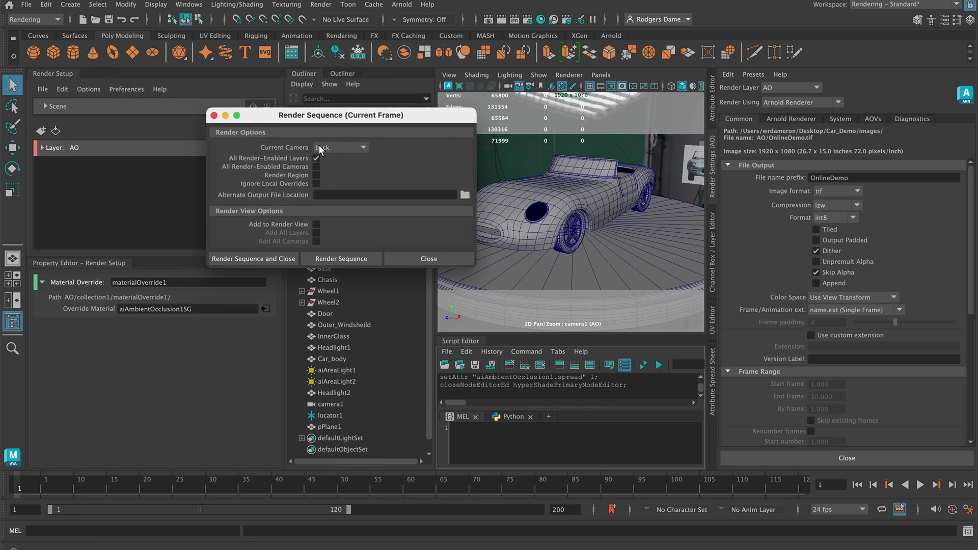
pyautogui.click(353, 148)
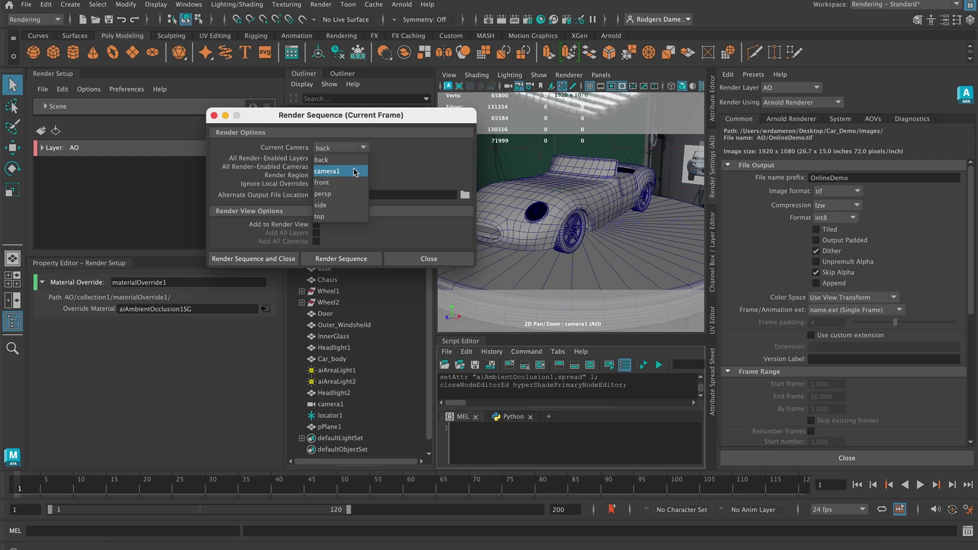
pyautogui.click(355, 172)
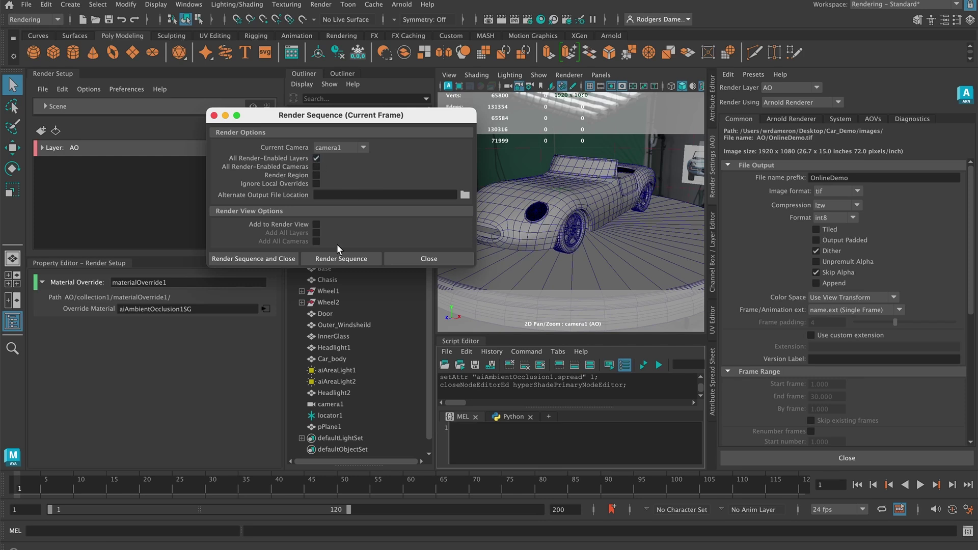
pyautogui.click(246, 258)
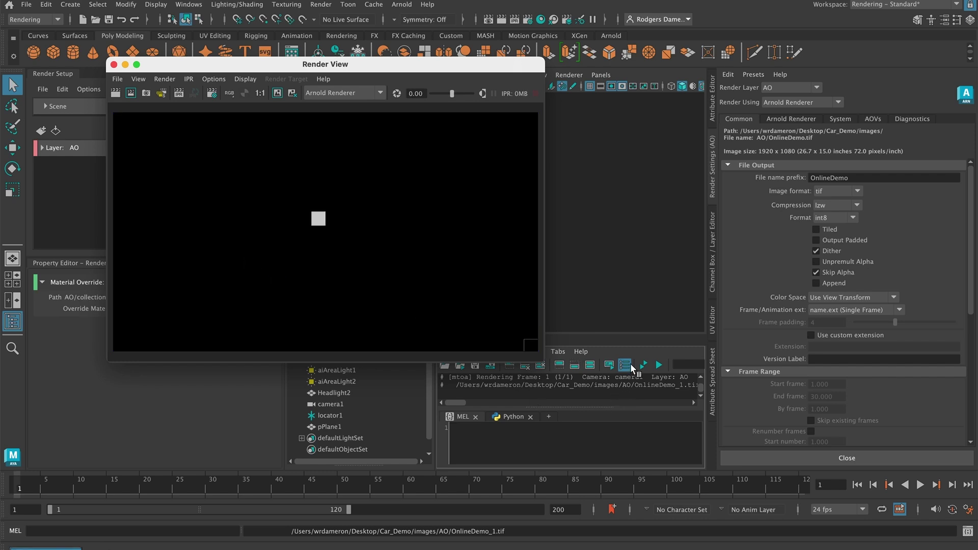
pyautogui.moveTo(275, 64); pyautogui.dragTo(238, 17)
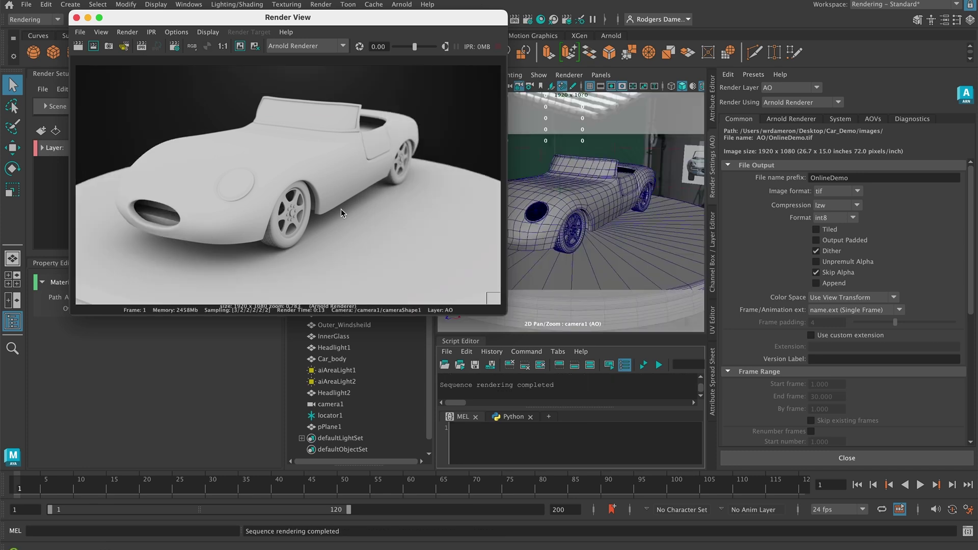
pyautogui.moveTo(287, 20); pyautogui.dragTo(348, 51)
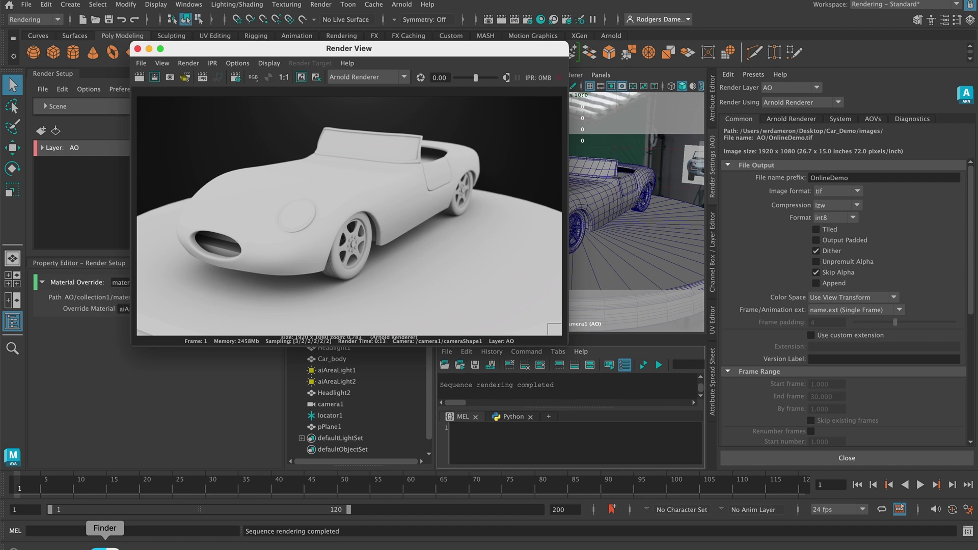
# Switch to Finder, open the images folder of the Car_Demo project on the Desktop, and expand its AO subfolder.
pyautogui.click(105, 544)
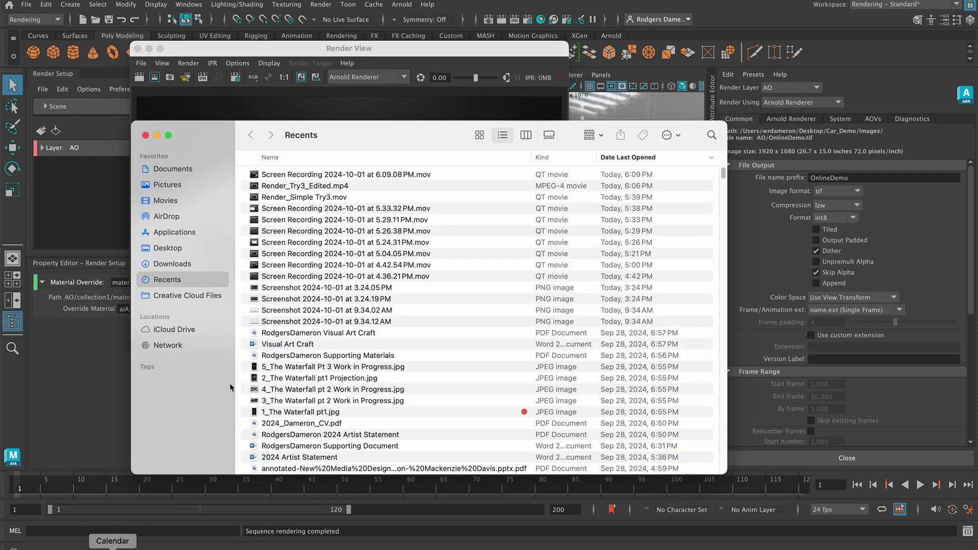
pyautogui.click(167, 248)
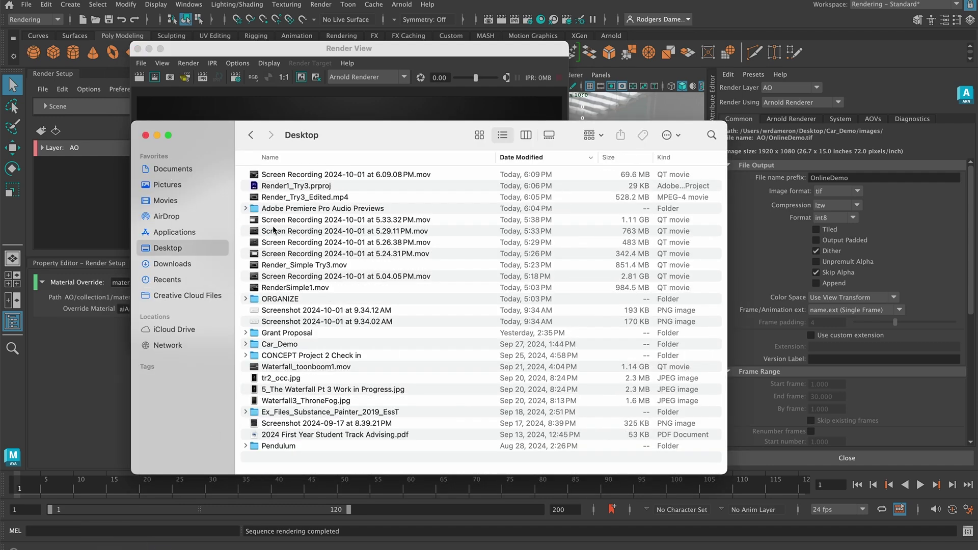
pyautogui.doubleClick(275, 344)
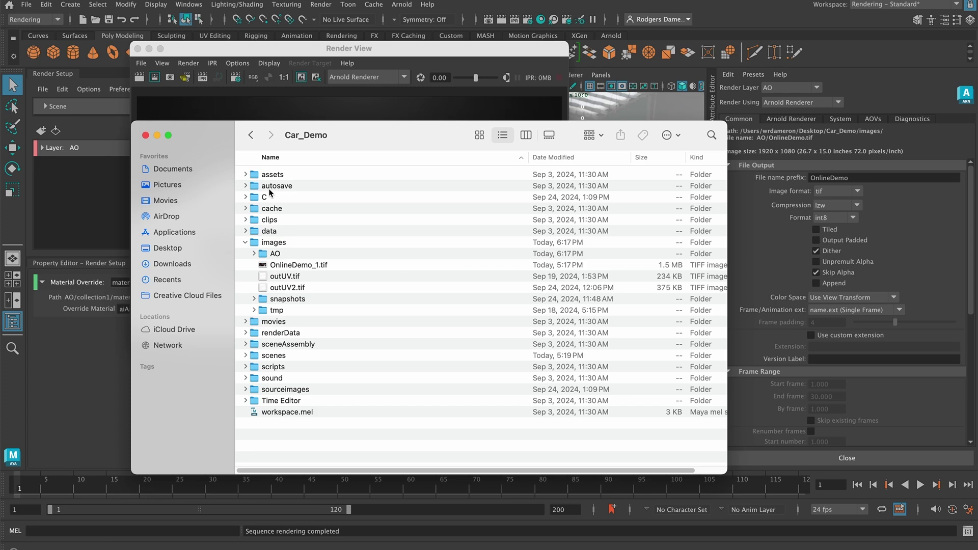
pyautogui.doubleClick(272, 243)
pyautogui.moveTo(347, 138); pyautogui.dragTo(362, 92)
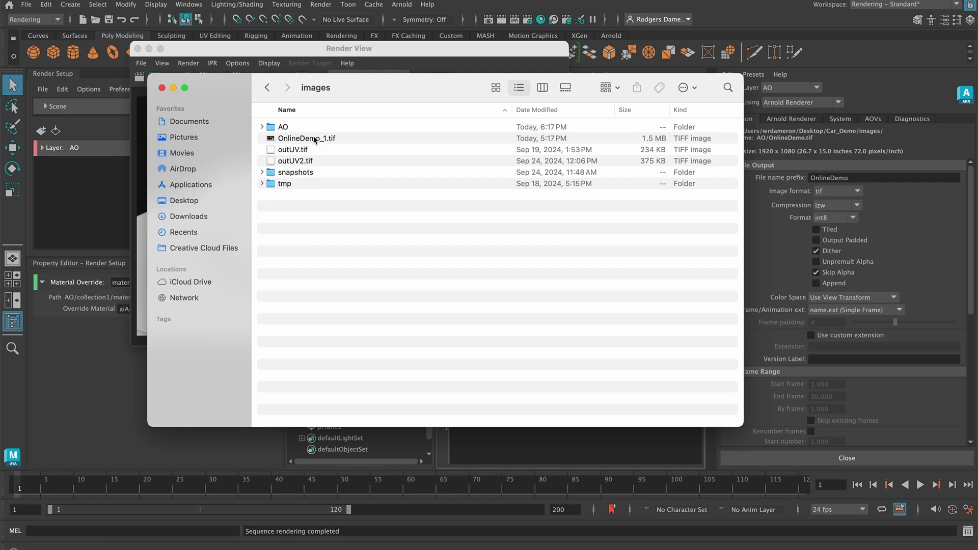
pyautogui.click(262, 128)
pyautogui.click(261, 128)
pyautogui.click(263, 128)
# Preview OnlineDemo_1.tif from the images folder and from the AO subfolder, and close Finder and Render View.
pyautogui.click(294, 152)
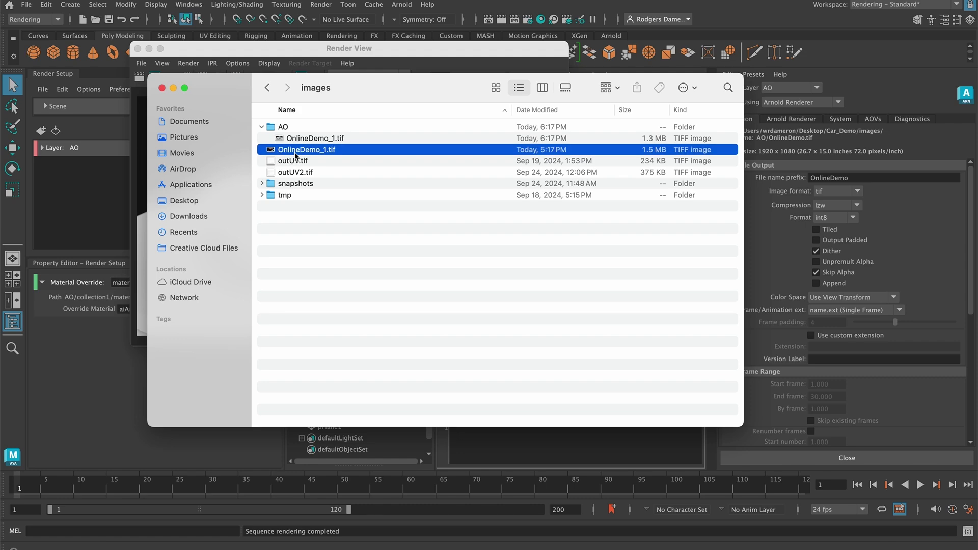
pyautogui.press('space')
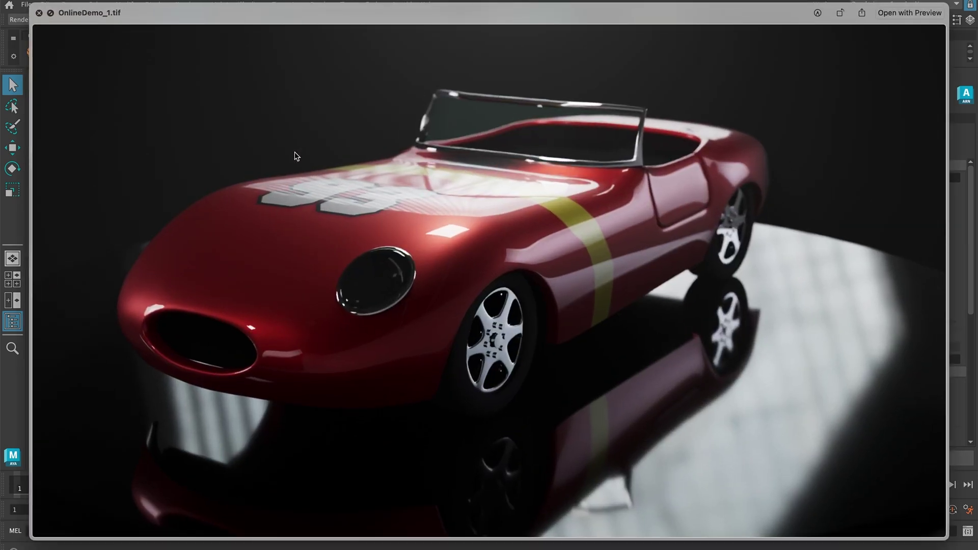
pyautogui.press('space')
pyautogui.click(295, 140)
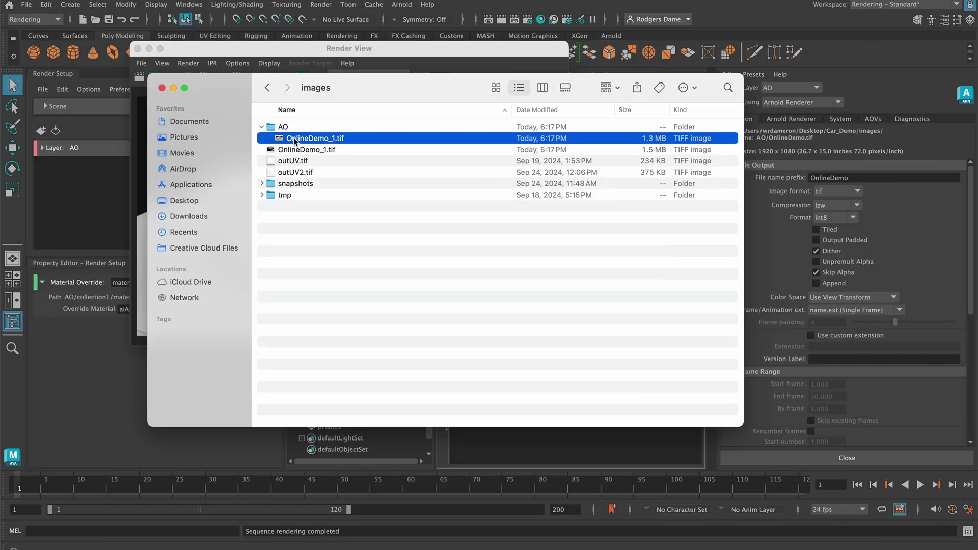
pyautogui.press('space')
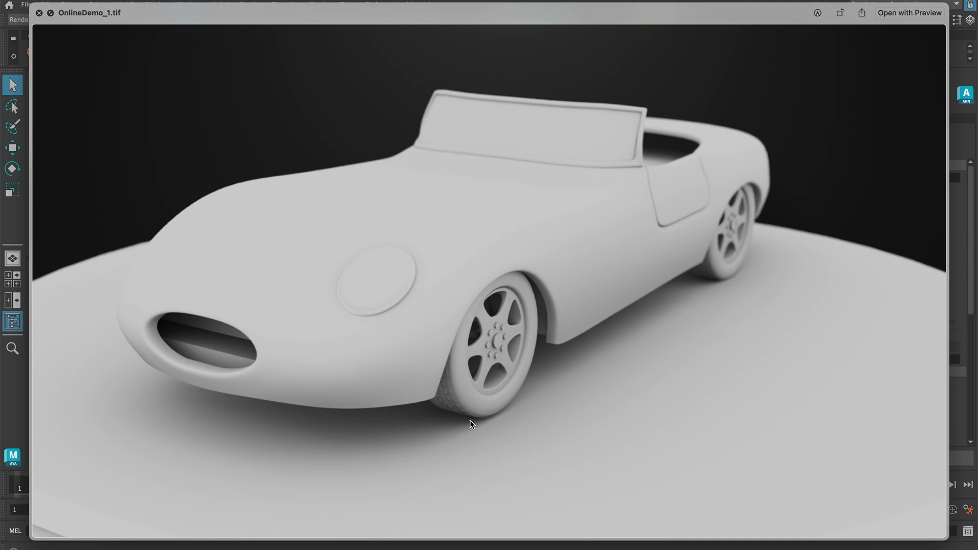
pyautogui.press('space')
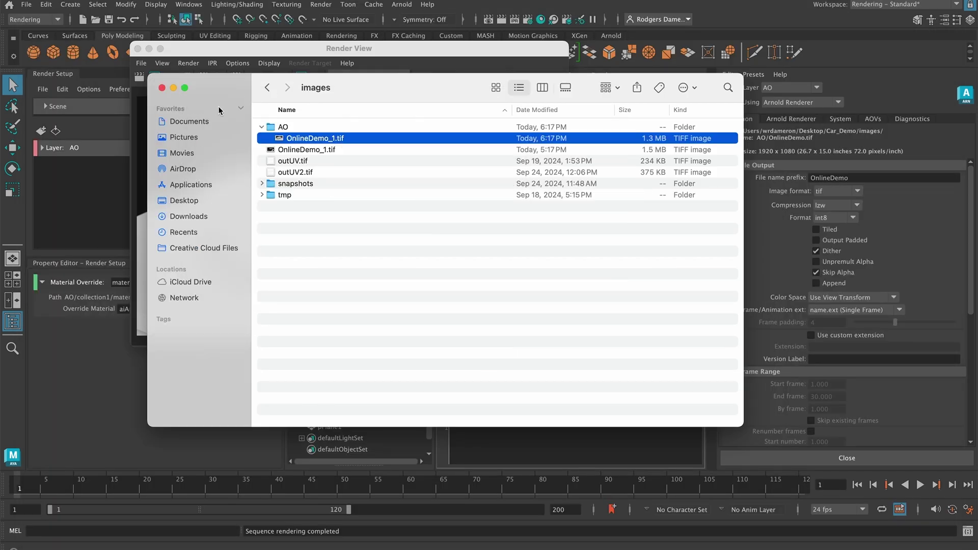
pyautogui.click(161, 89)
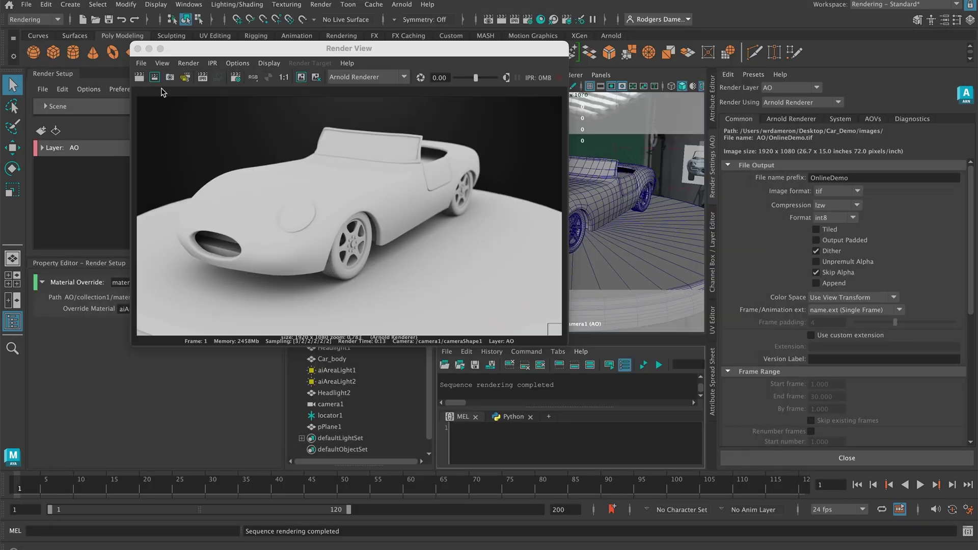
pyautogui.click(137, 48)
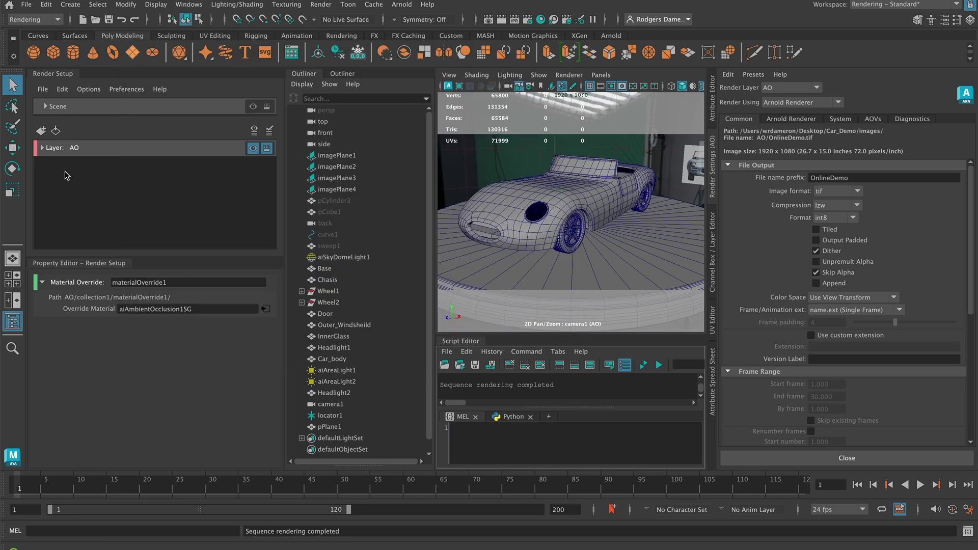
# Create a new render layer named Wireframe in Render Setup.
pyautogui.click(44, 134)
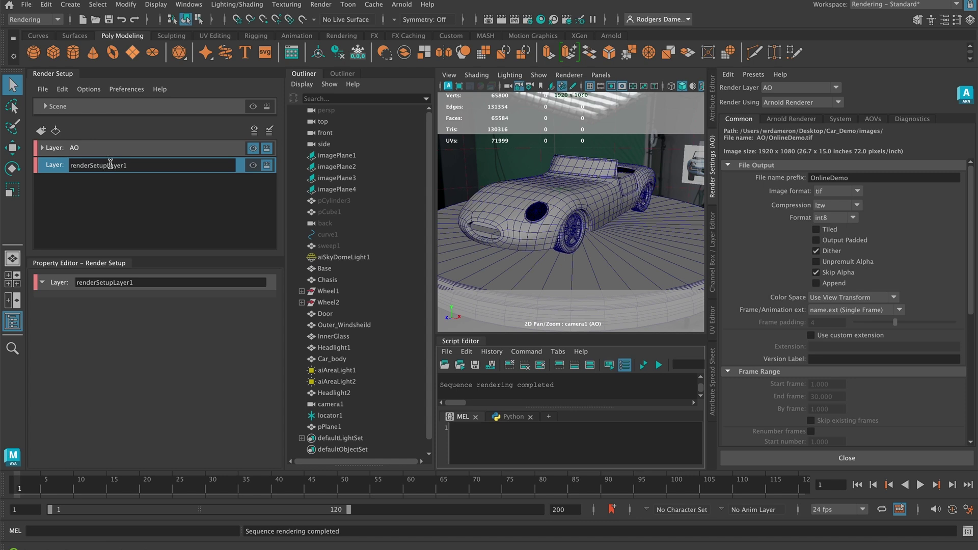
pyautogui.write('Wireframe')
pyautogui.press('Return')
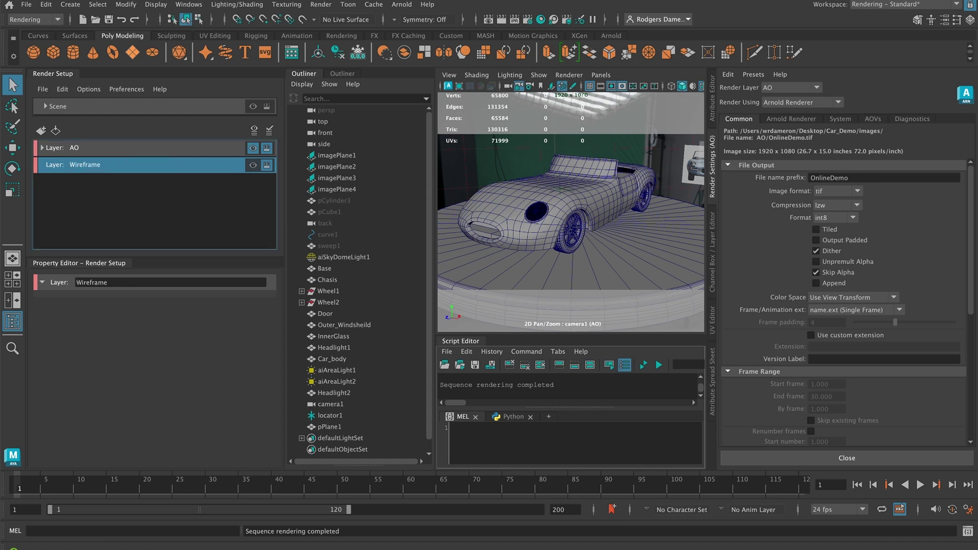
# Create a collection in the Wireframe layer and add all car parts, including Wheel1 and Wheel2, to it, leaving out Base.
pyautogui.rightClick(90, 167)
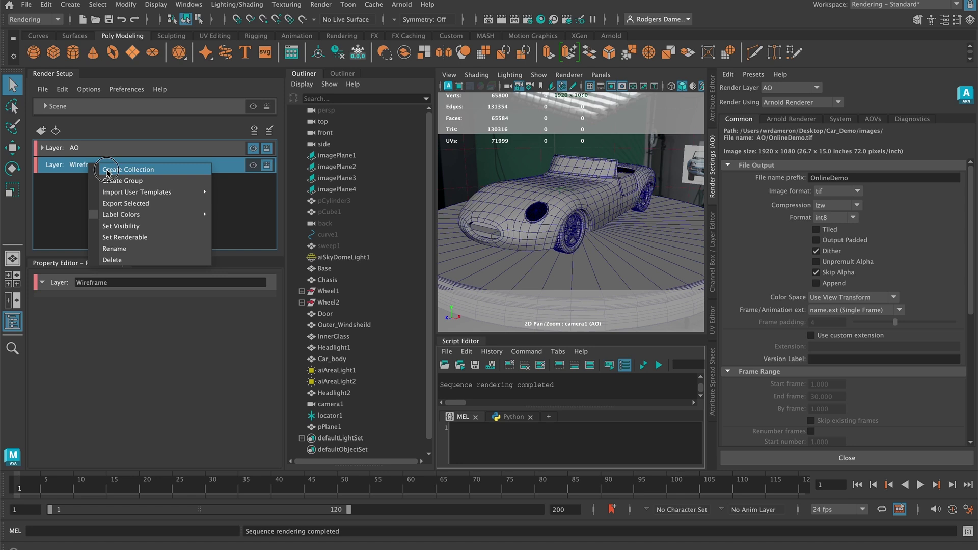
pyautogui.click(107, 169)
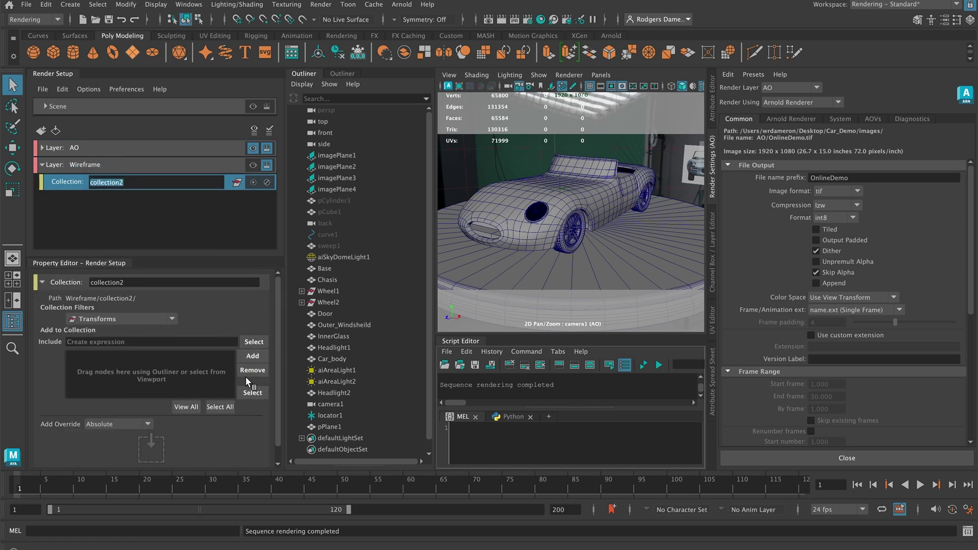
pyautogui.click(520, 164)
pyautogui.click(634, 248)
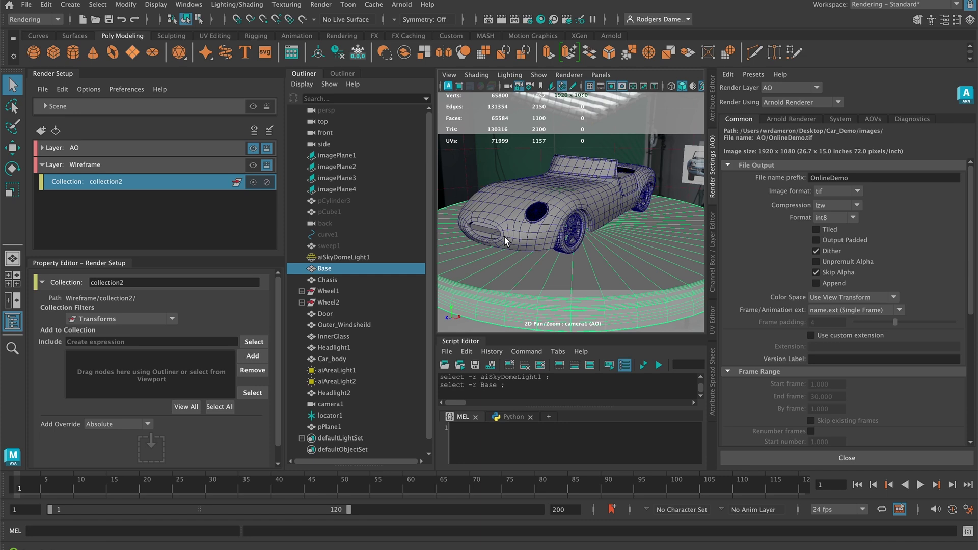
pyautogui.click(493, 157)
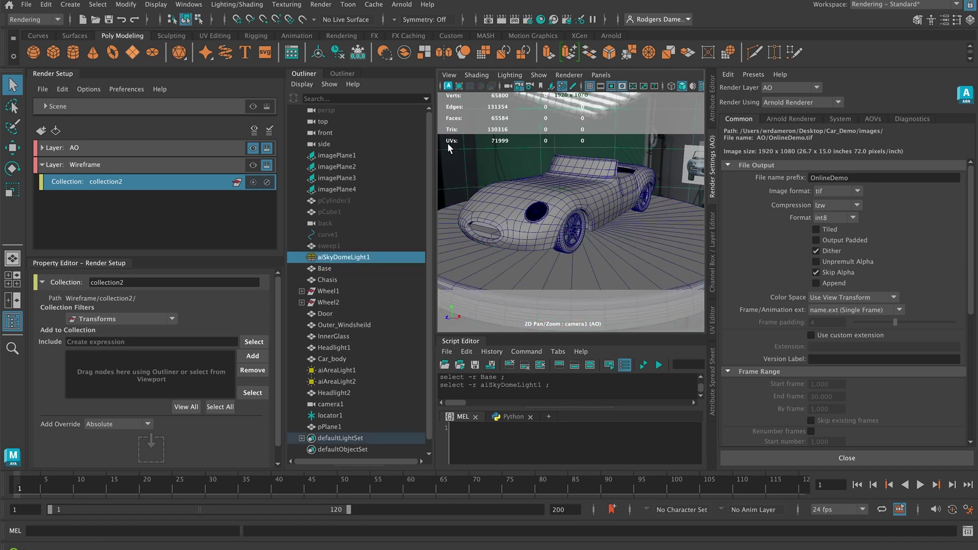
pyautogui.moveTo(445, 145); pyautogui.dragTo(687, 288)
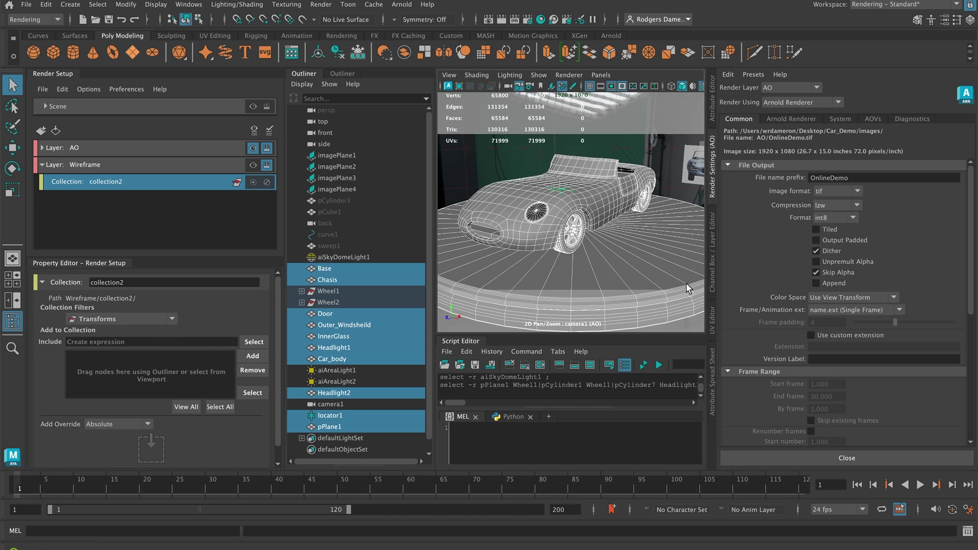
pyautogui.keyDown('ctrl'); pyautogui.click(333, 291); pyautogui.keyUp('ctrl')
pyautogui.keyDown('ctrl'); pyautogui.click(335, 298); pyautogui.keyUp('ctrl')
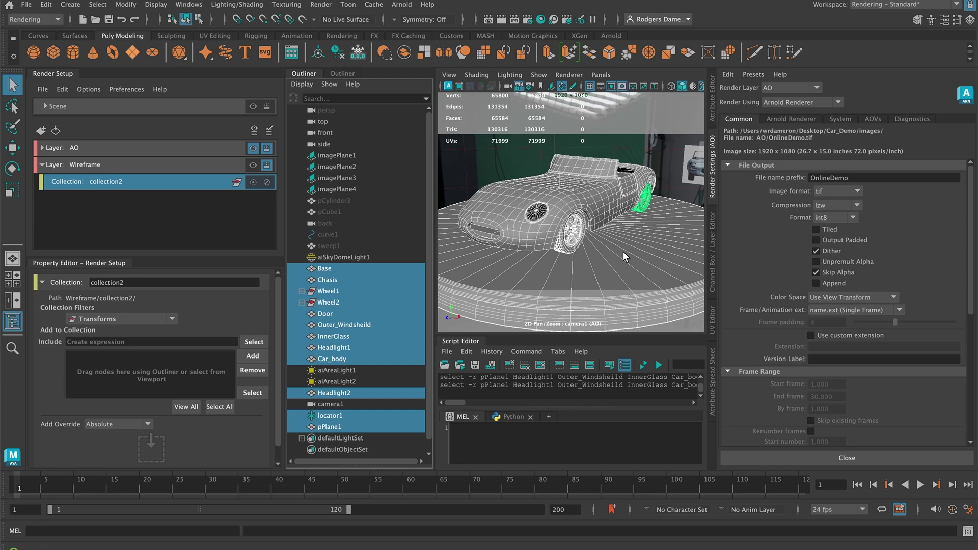
pyautogui.keyDown('shift'); pyautogui.click(671, 217); pyautogui.keyUp('shift')
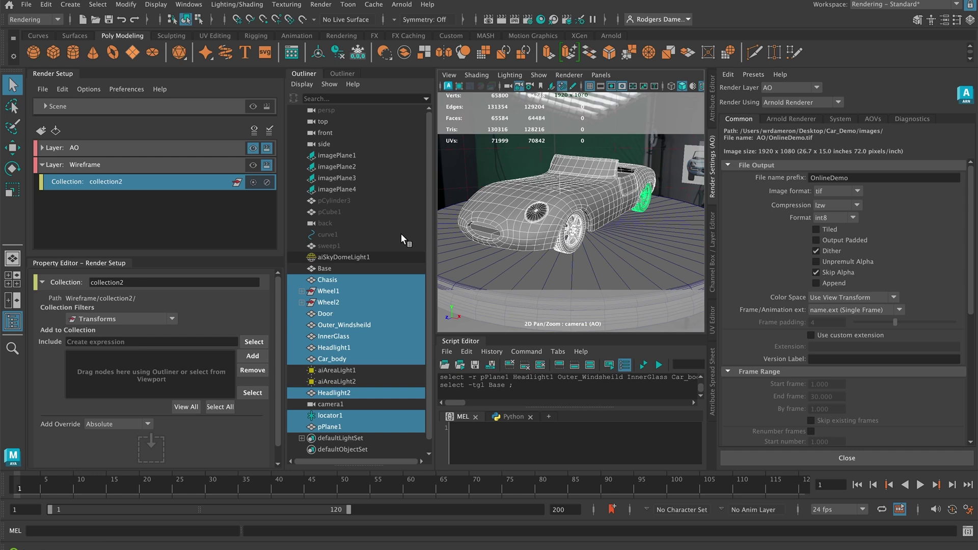
pyautogui.click(249, 356)
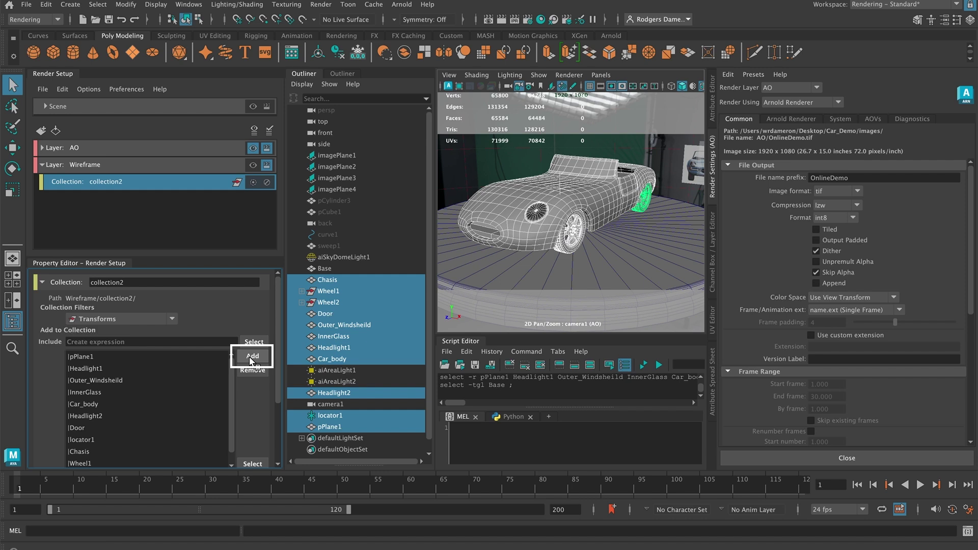
pyautogui.moveTo(315, 317); pyautogui.dragTo(247, 187)
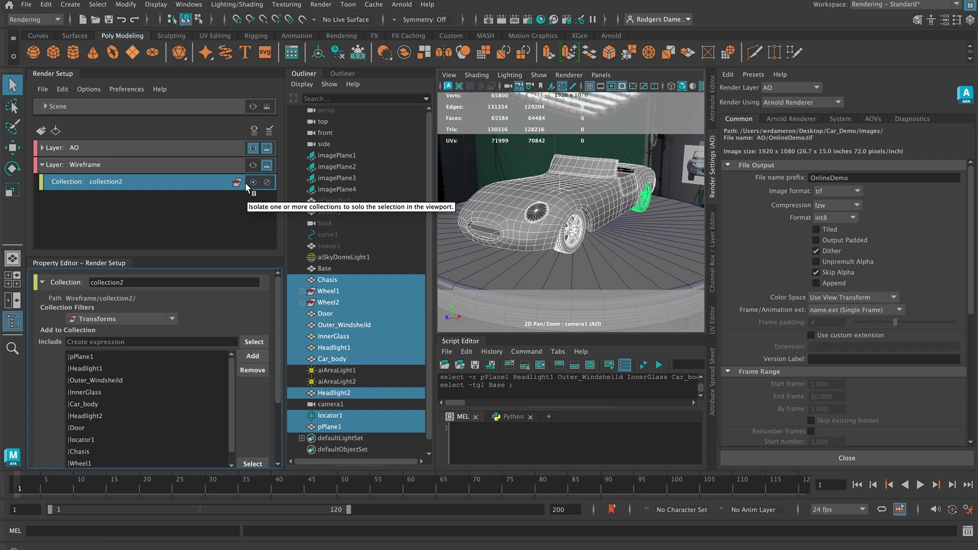
# Create a material override on the Wireframe layer's collection and assign a new aiWireframe shader as its override material.
pyautogui.click(112, 184)
pyautogui.rightClick(111, 182)
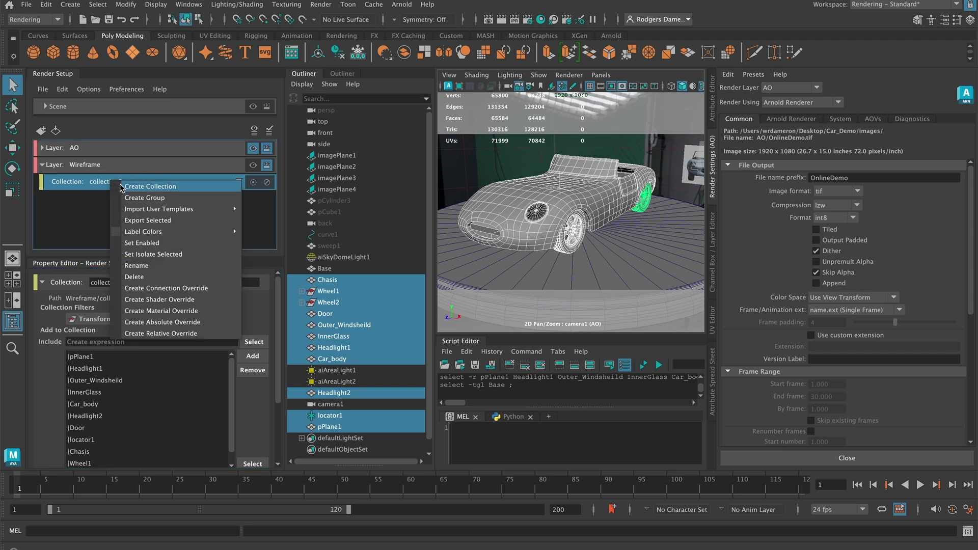
pyautogui.click(178, 312)
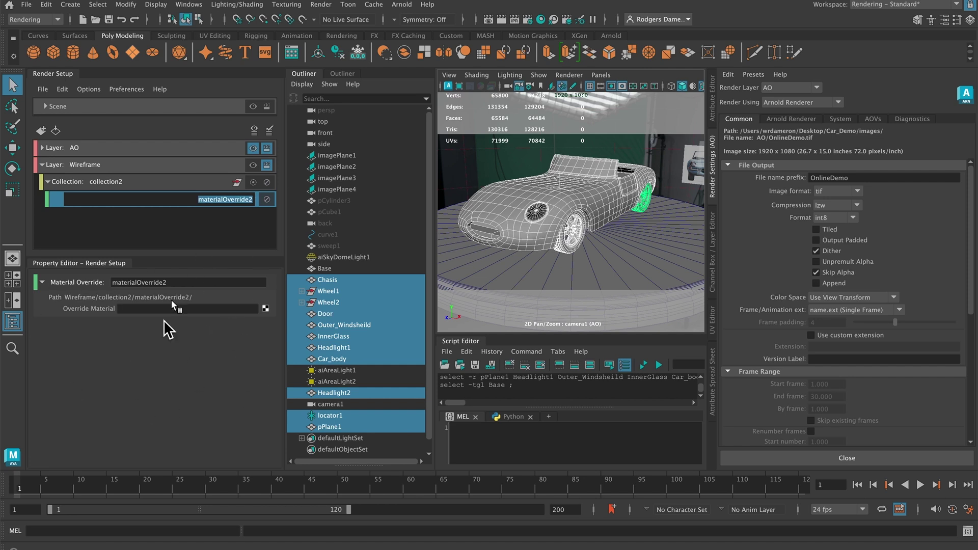
pyautogui.click(265, 309)
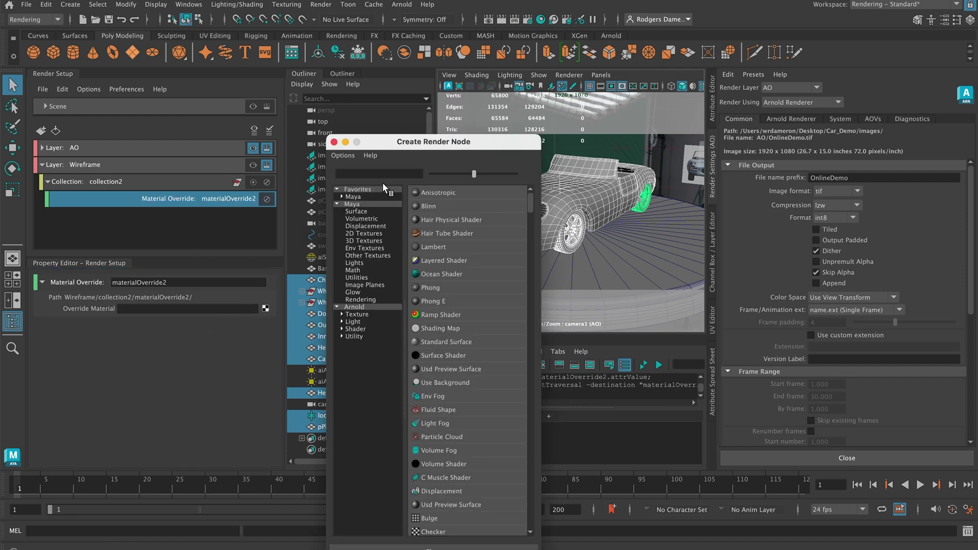
pyautogui.moveTo(389, 144); pyautogui.dragTo(356, 92)
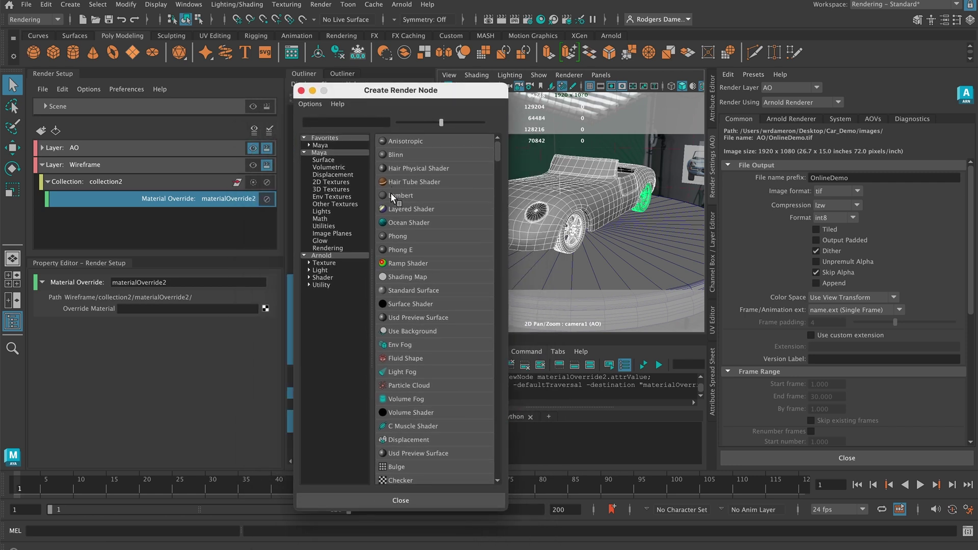
pyautogui.click(325, 278)
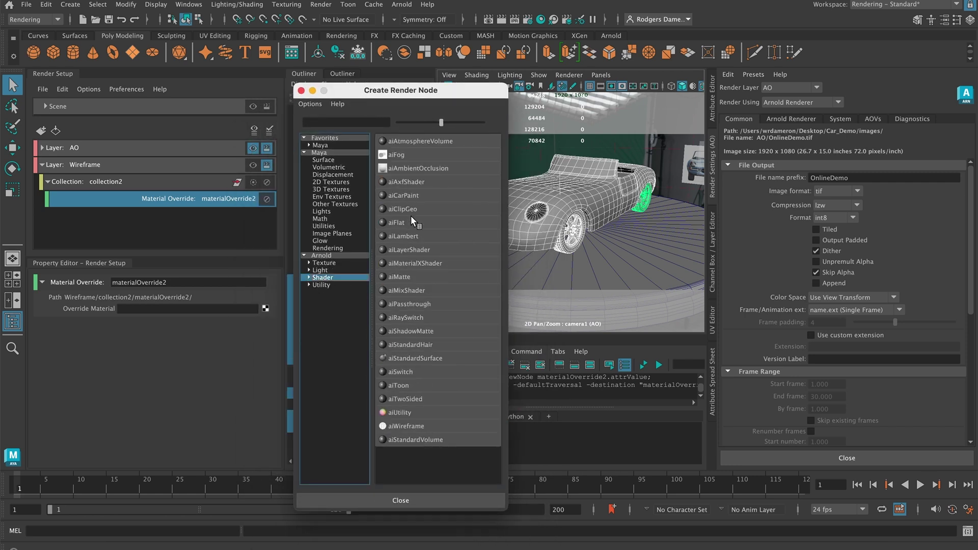
pyautogui.click(401, 426)
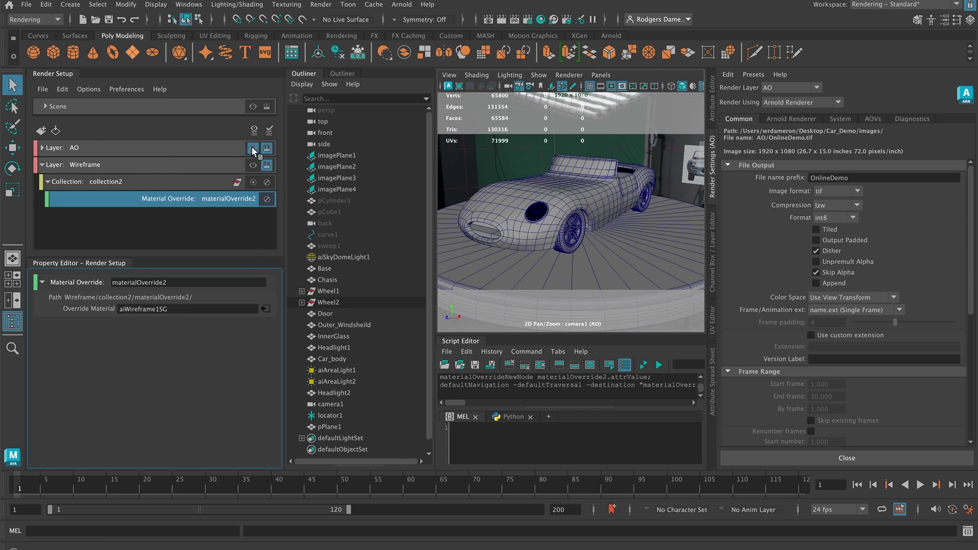
# Make the Wireframe layer the visible layer and render it in Arnold RenderView.
pyautogui.click(253, 163)
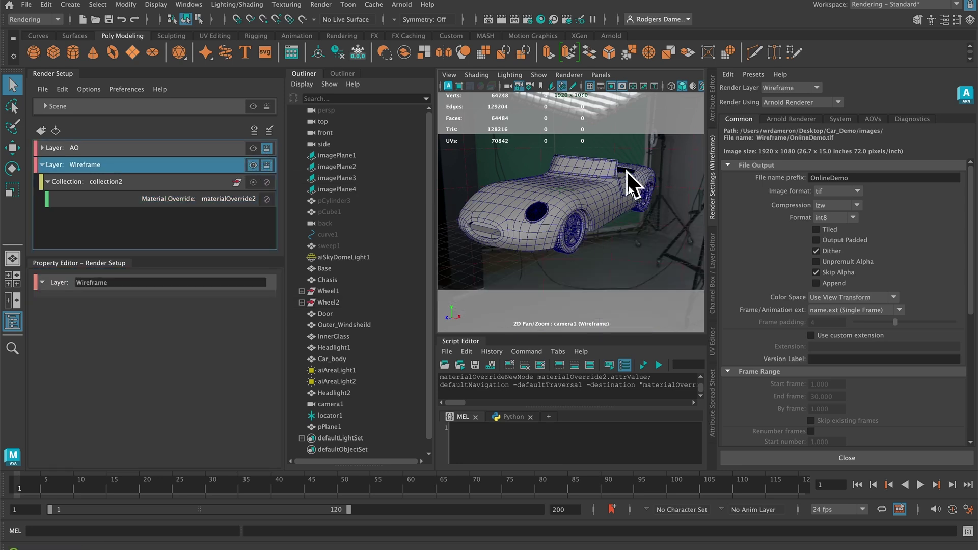
pyautogui.click(408, 9)
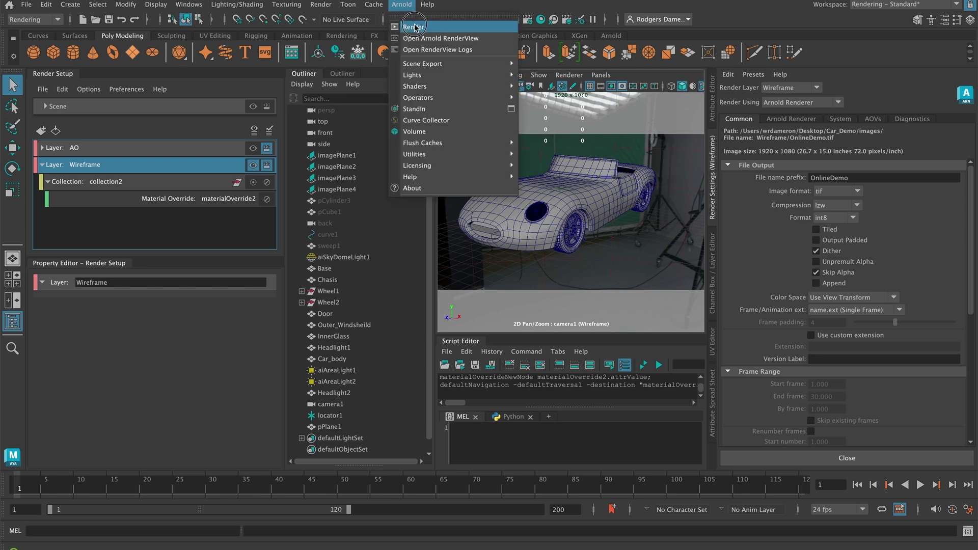
pyautogui.click(509, 36)
pyautogui.moveTo(502, 50); pyautogui.dragTo(374, 50)
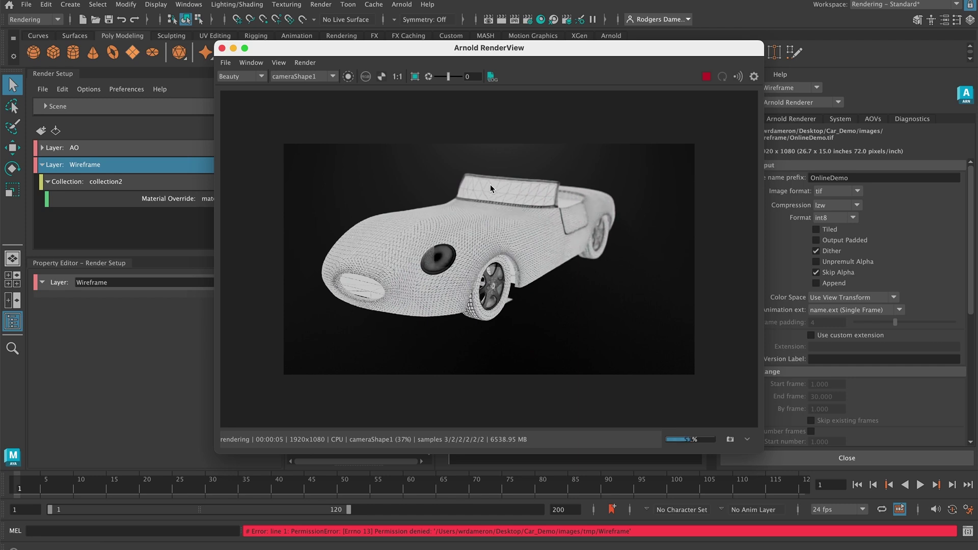
pyautogui.moveTo(378, 55); pyautogui.dragTo(46, 162)
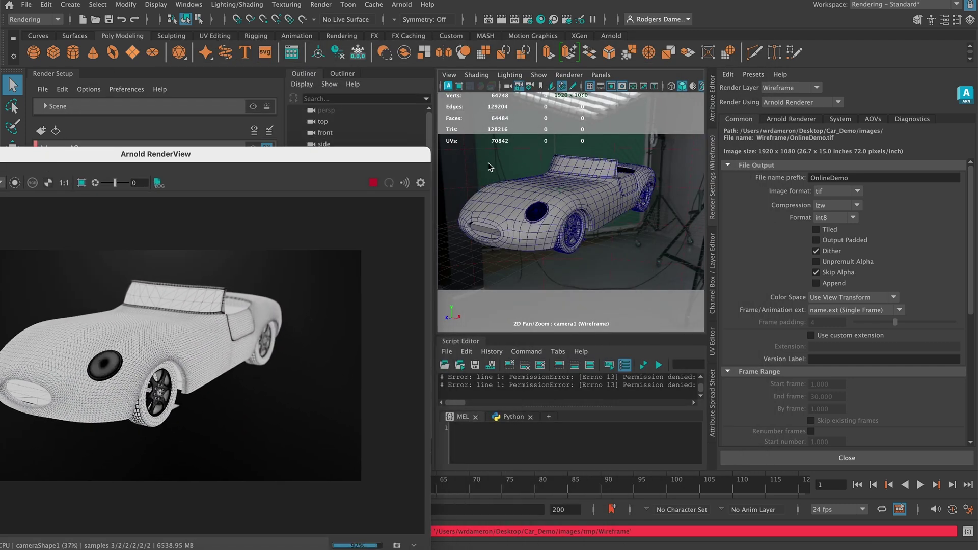
# Turn off smooth mesh preview on all the car geometry in the viewport and check the updated wireframe render.
pyautogui.click(449, 150)
pyautogui.moveTo(528, 190); pyautogui.dragTo(683, 271)
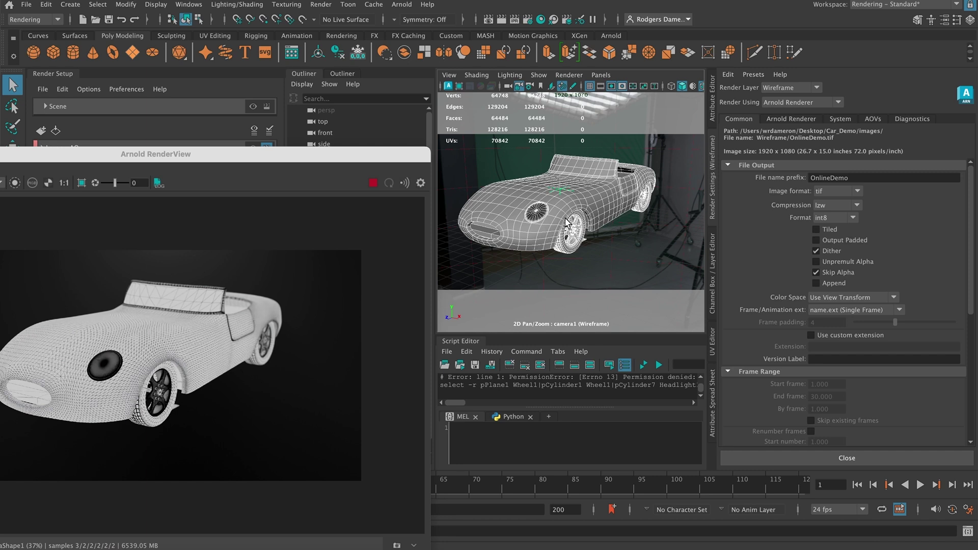
pyautogui.press('1')
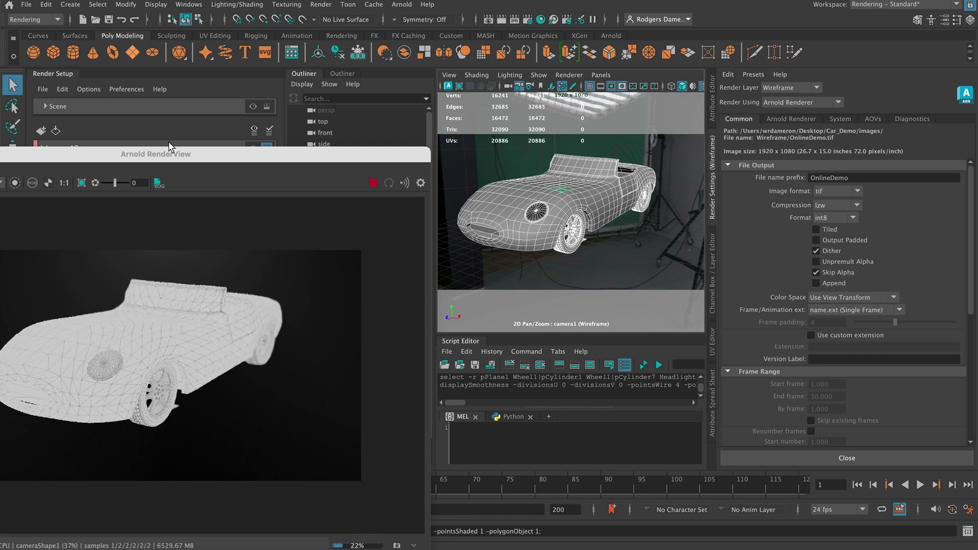
pyautogui.moveTo(160, 152); pyautogui.dragTo(545, 74)
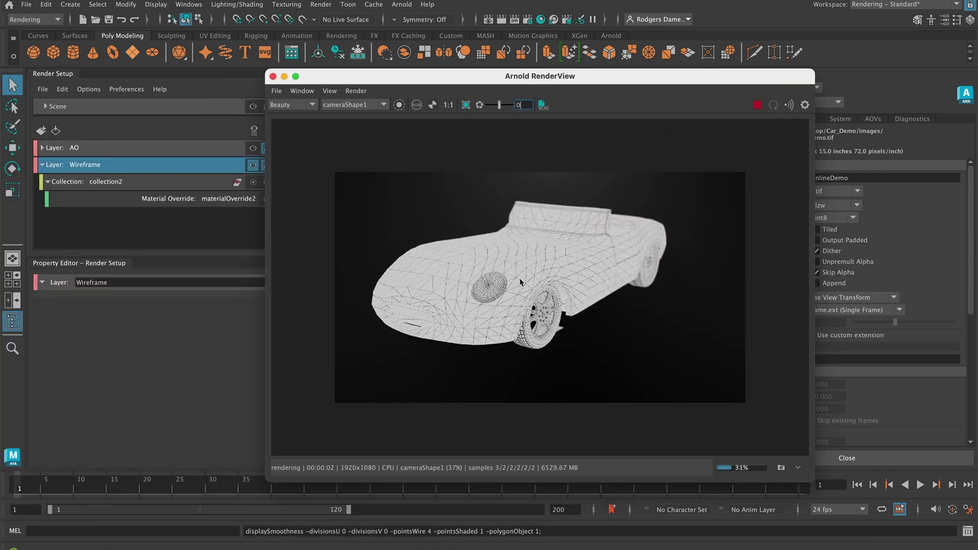
# Delete the stray plane pPlane1 beside the front wheel and check the updated render.
pyautogui.moveTo(472, 76); pyautogui.dragTo(156, 135)
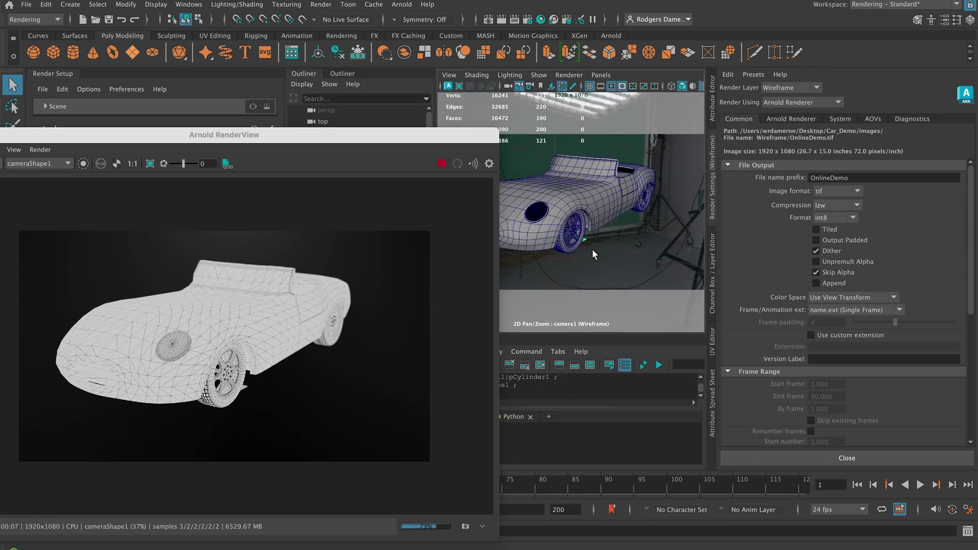
pyautogui.press('Delete')
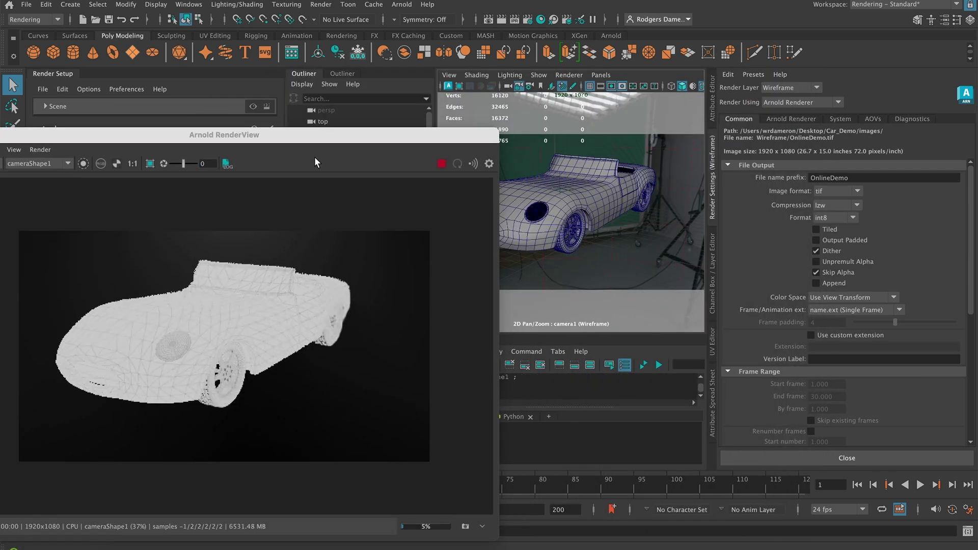
pyautogui.moveTo(266, 142); pyautogui.dragTo(619, 108)
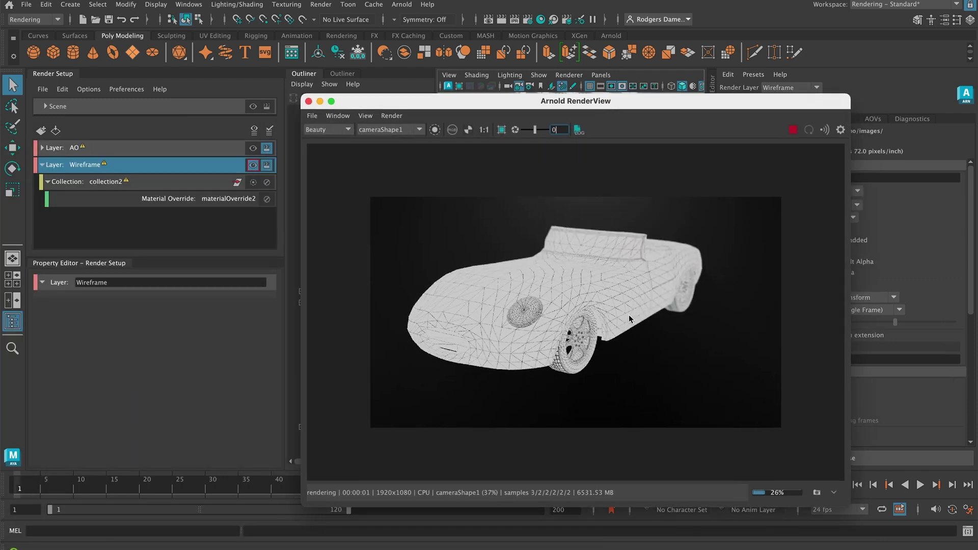
pyautogui.moveTo(510, 104)
pyautogui.mouseDown()
pyautogui.moveTo(336, 107)
pyautogui.moveTo(437, 97)
pyautogui.moveTo(388, 101)
pyautogui.moveTo(421, 111)
pyautogui.moveTo(512, 104)
pyautogui.mouseUp()
pyautogui.click(142, 183)
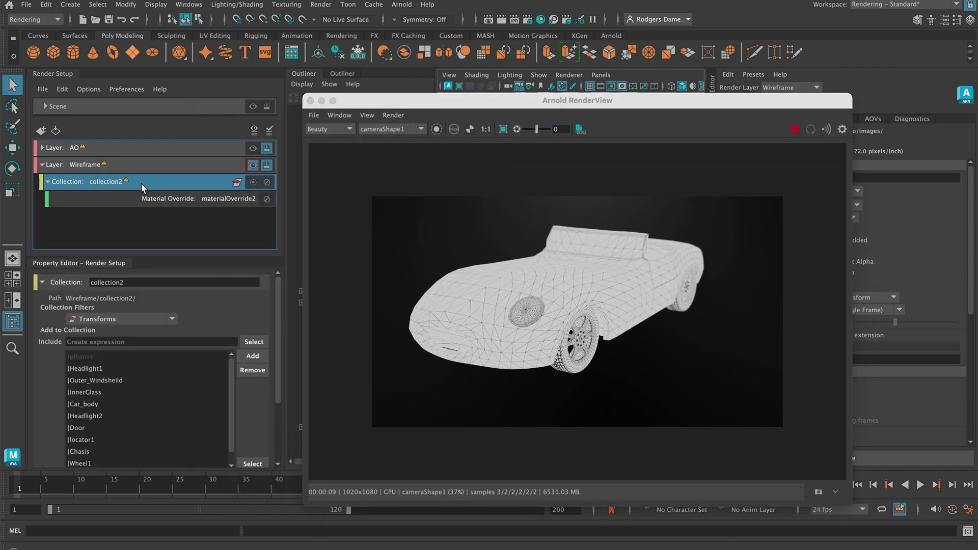
pyautogui.click(178, 166)
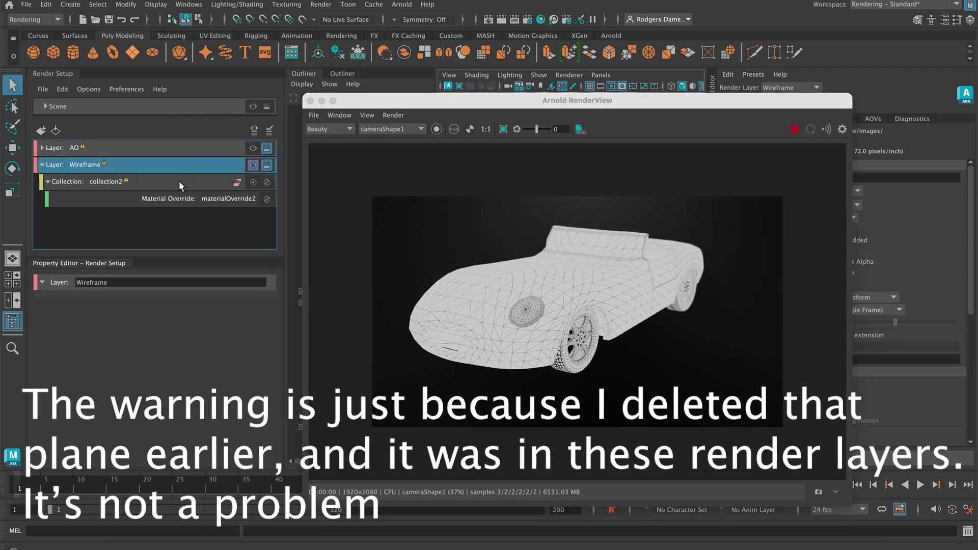
pyautogui.rightClick(102, 165)
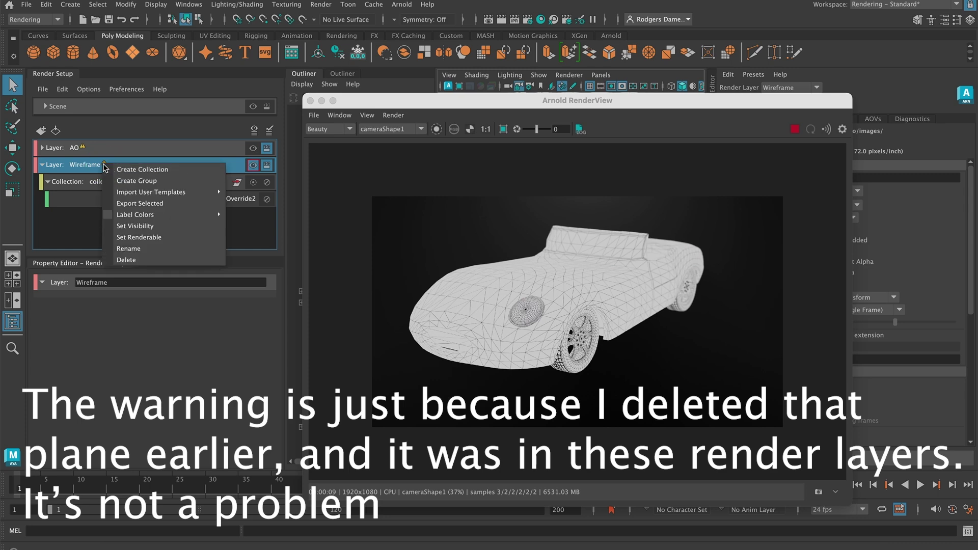
pyautogui.click(91, 171)
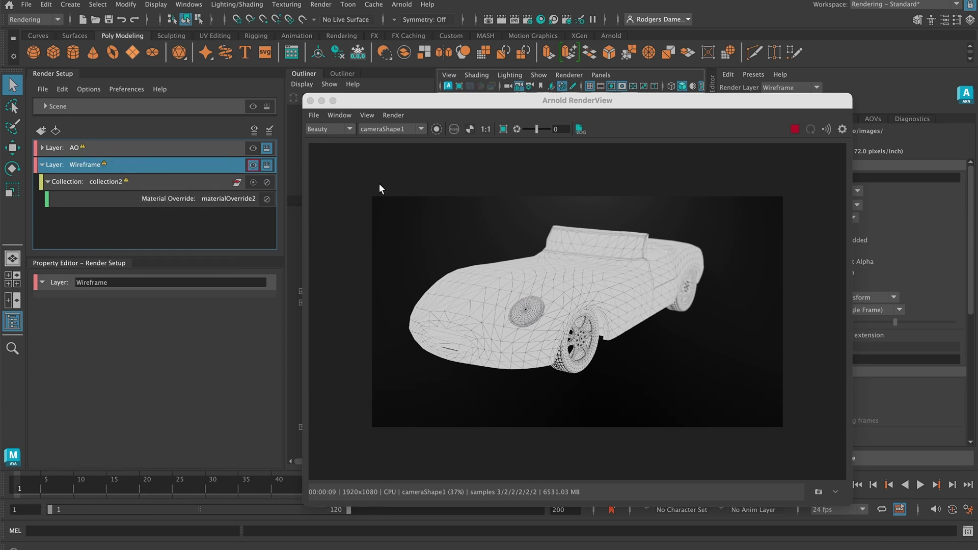
# In Hypershade, change the aiWireframe1 material's Edge Type to draw quads instead of triangles, and check the result in Arnold RenderView.
pyautogui.moveTo(511, 102); pyautogui.dragTo(306, 75)
pyautogui.moveTo(394, 75); pyautogui.dragTo(192, 121)
pyautogui.click(153, 199)
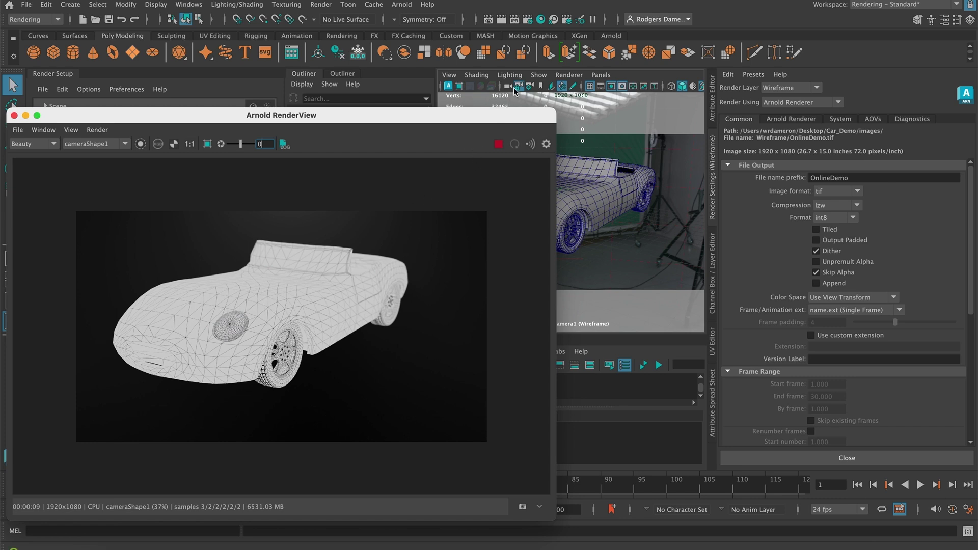
pyautogui.click(541, 20)
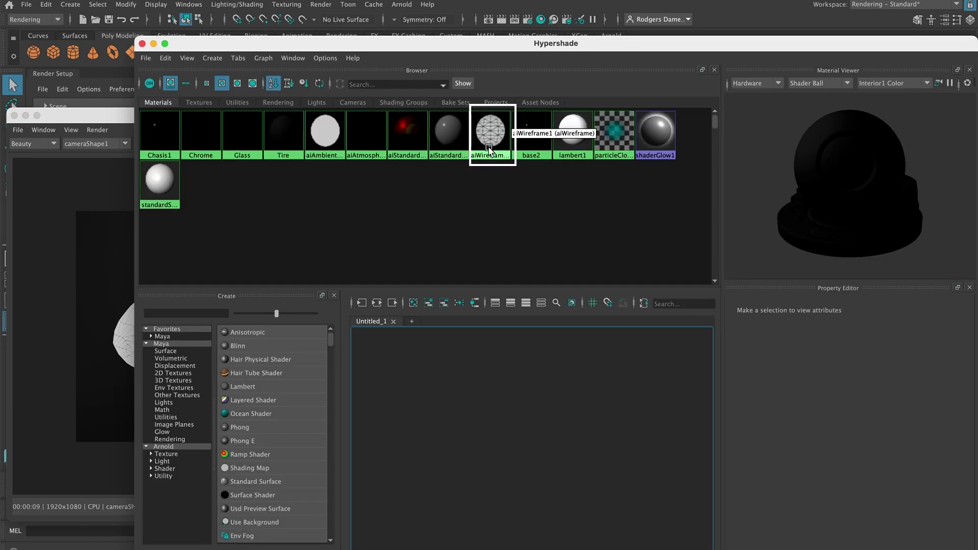
pyautogui.moveTo(524, 41); pyautogui.dragTo(372, 22)
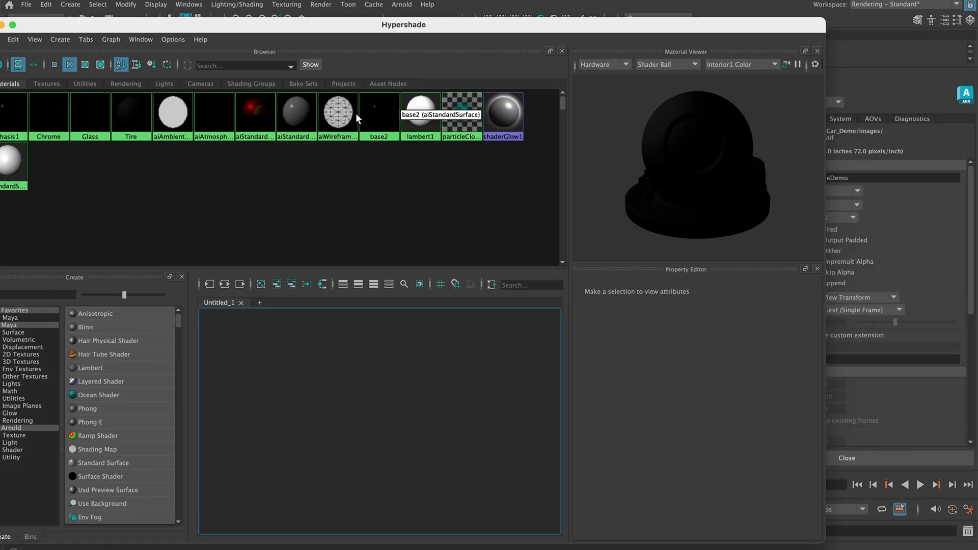
pyautogui.click(352, 114)
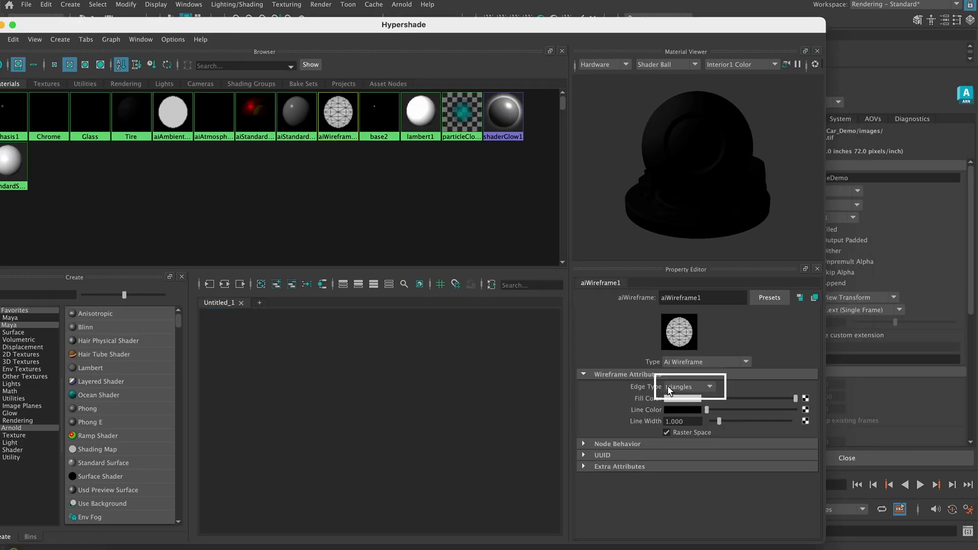
pyautogui.click(707, 388)
pyautogui.click(697, 410)
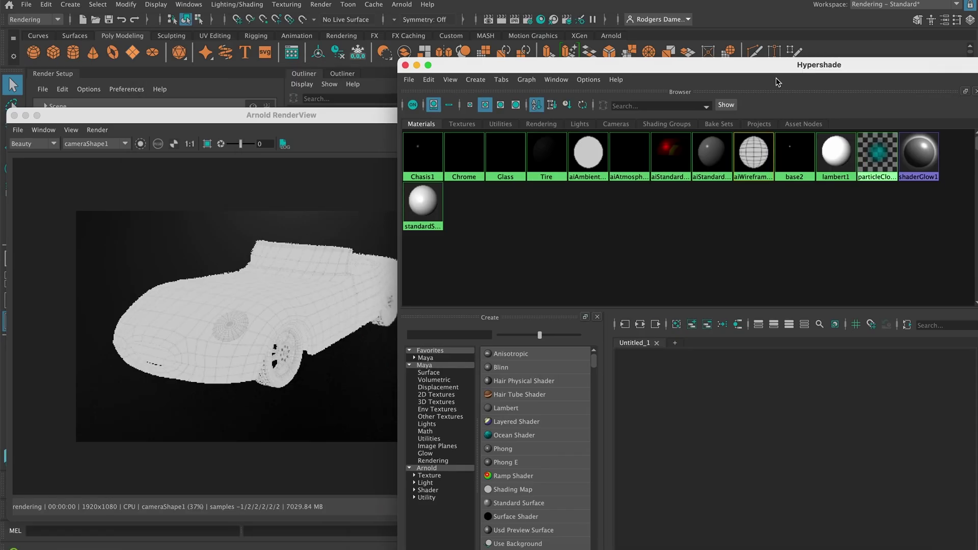
pyautogui.doubleClick(289, 116)
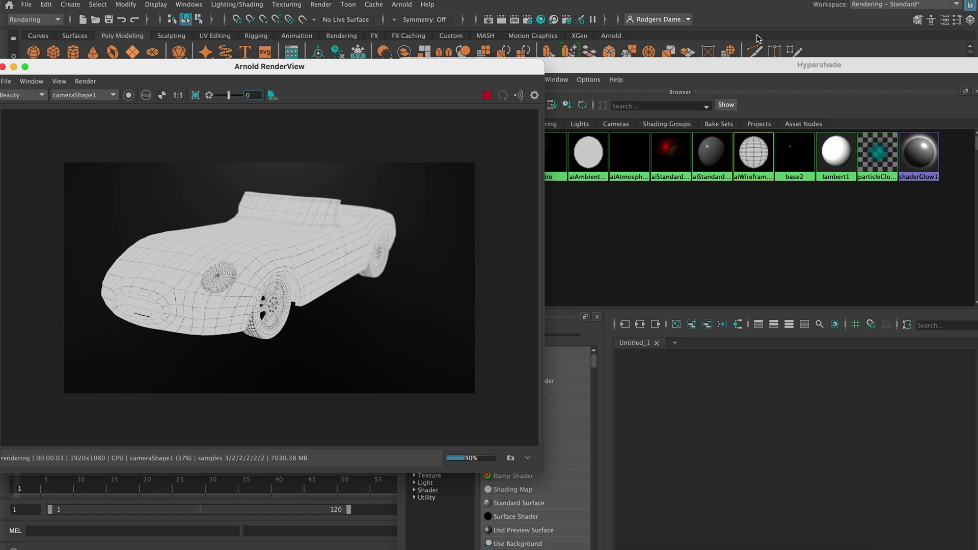
# Set the aiWireframe1 material's Line Width to about 1.533, then close Hypershade after checking the updated wireframe render.
pyautogui.doubleClick(755, 65)
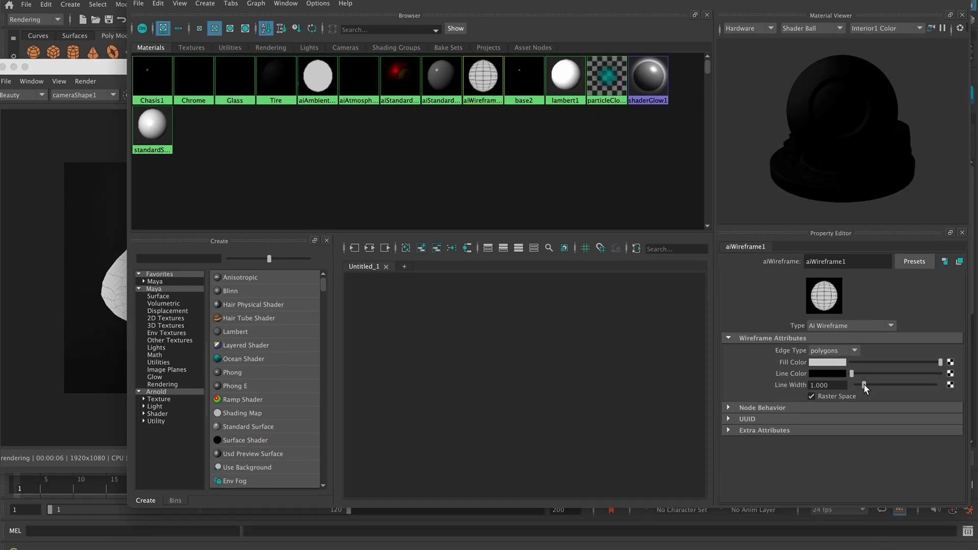
pyautogui.moveTo(864, 384); pyautogui.dragTo(867, 384)
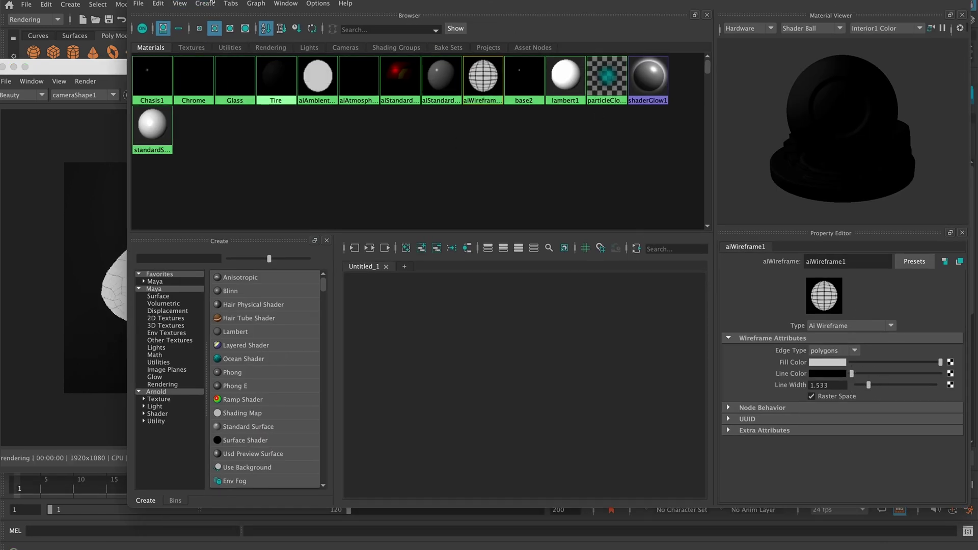
pyautogui.doubleClick(210, 0)
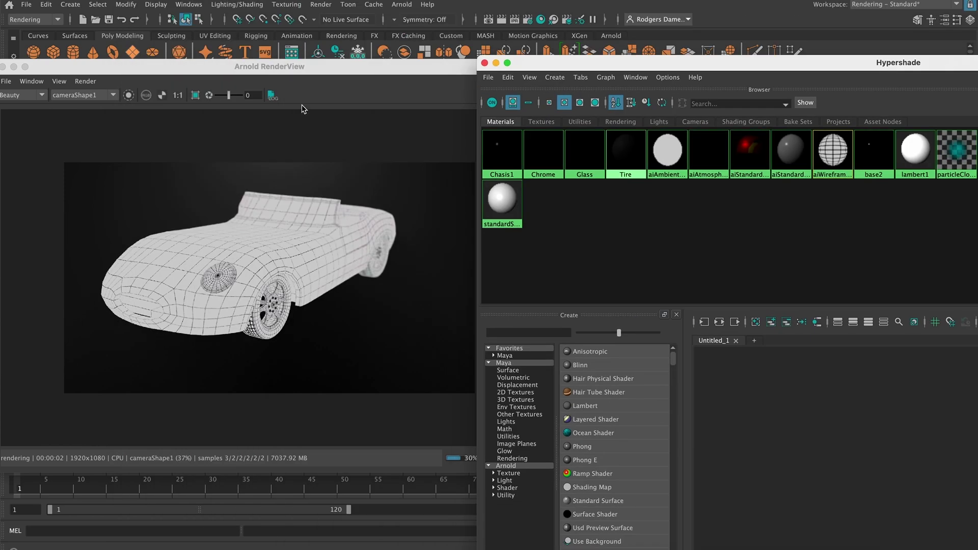
pyautogui.moveTo(327, 68); pyautogui.dragTo(274, 65)
pyautogui.moveTo(581, 69); pyautogui.dragTo(715, 163)
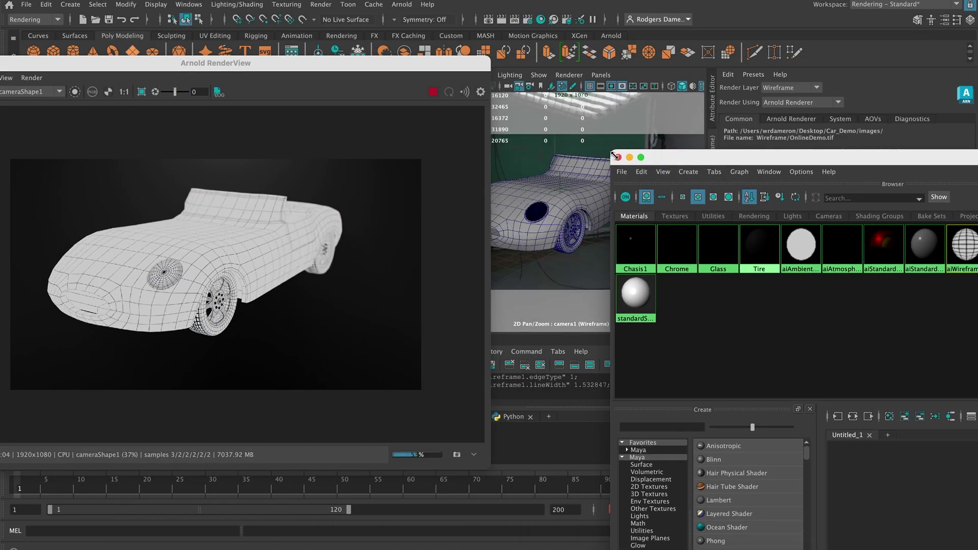
pyautogui.click(617, 157)
# Turn off Skip Alpha in the Wireframe layer's TIF file output settings and close Arnold RenderView.
pyautogui.moveTo(270, 65); pyautogui.dragTo(398, 115)
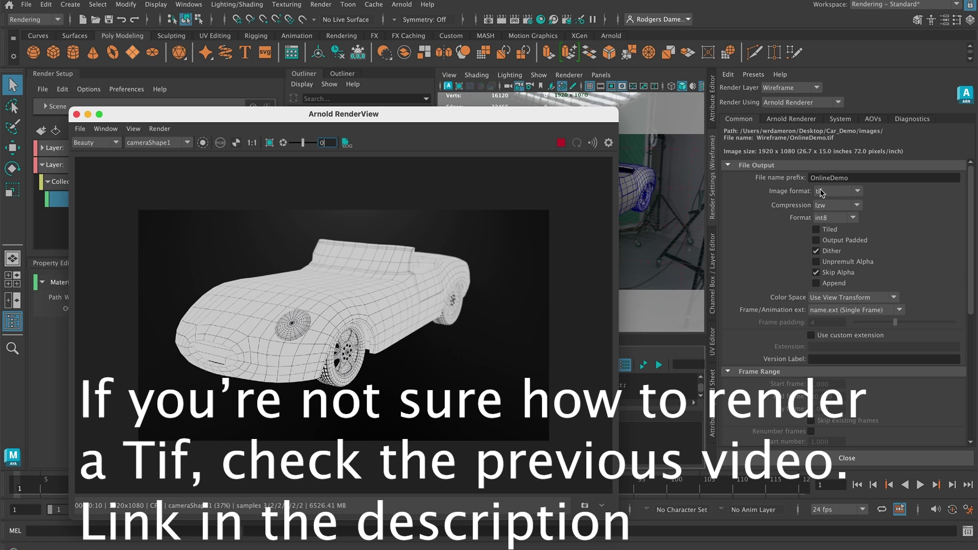
pyautogui.click(817, 274)
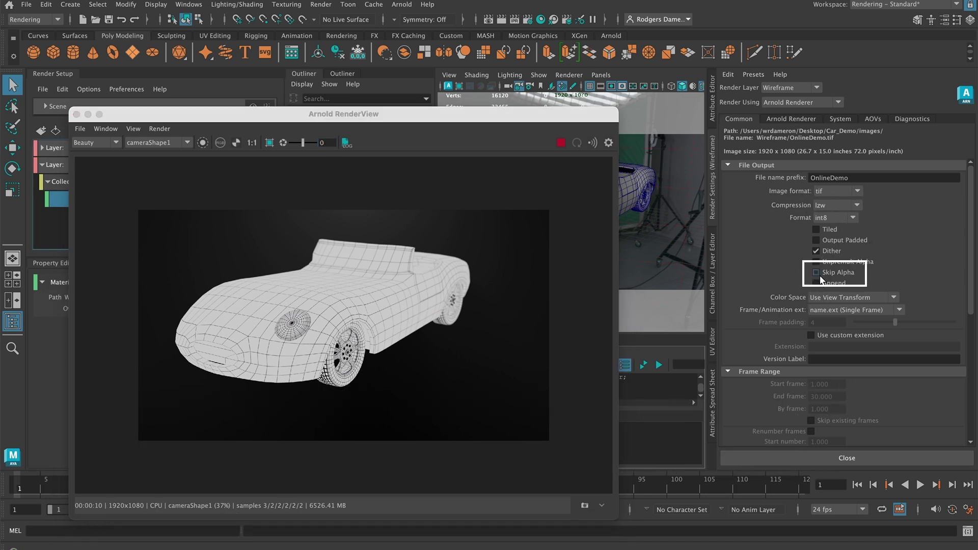
pyautogui.moveTo(366, 114); pyautogui.dragTo(462, 135)
pyautogui.click(173, 136)
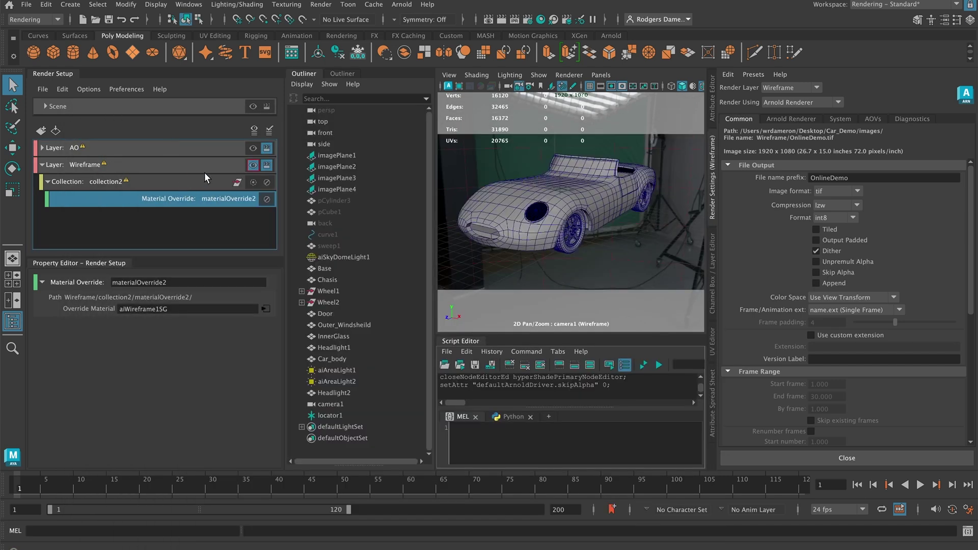
# Render the current frame from camera1 for all render-enabled layers with Render Sequence.
pyautogui.click(42, 164)
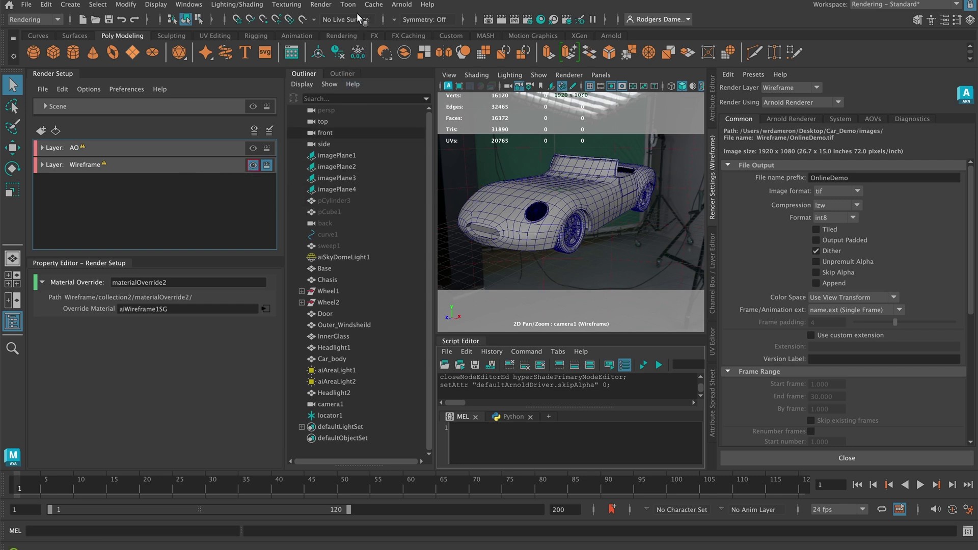
pyautogui.click(313, 6)
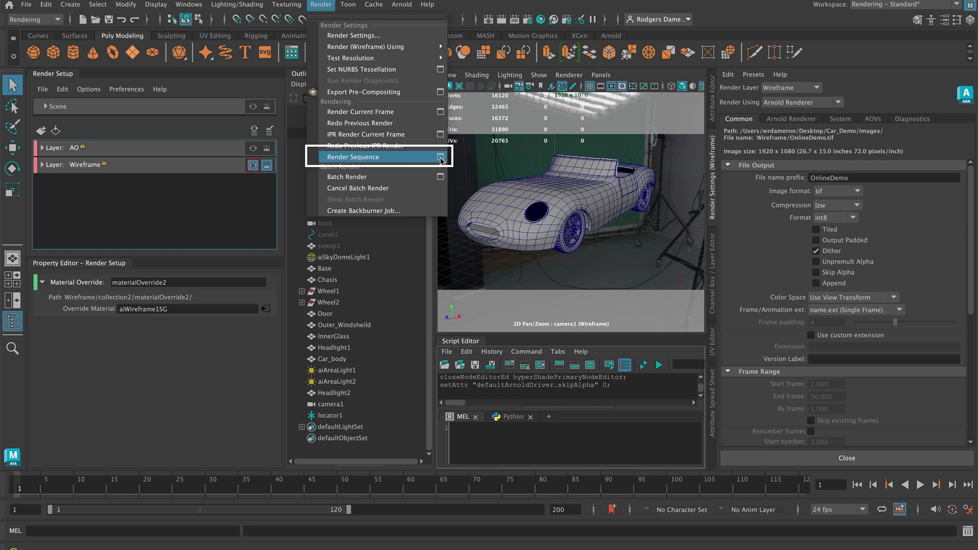
pyautogui.click(440, 157)
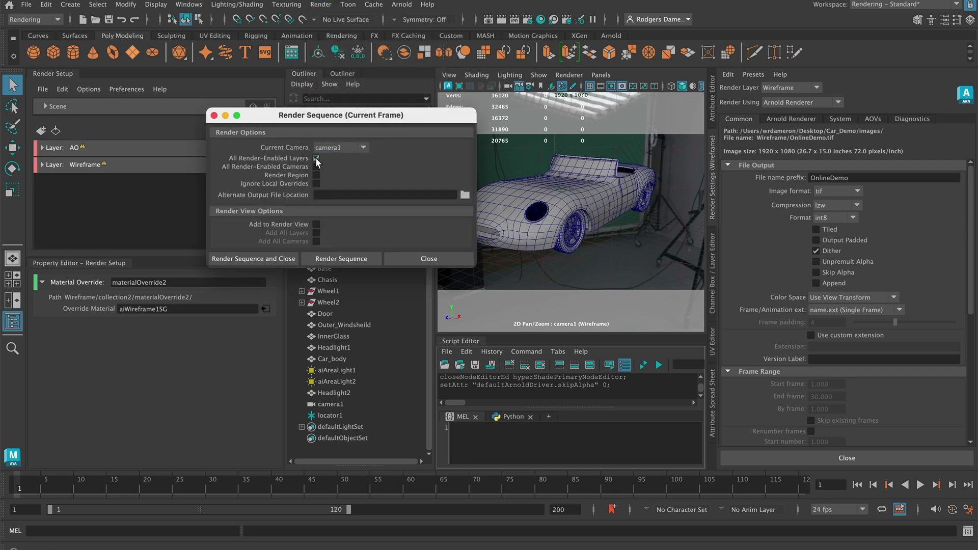
pyautogui.click(266, 259)
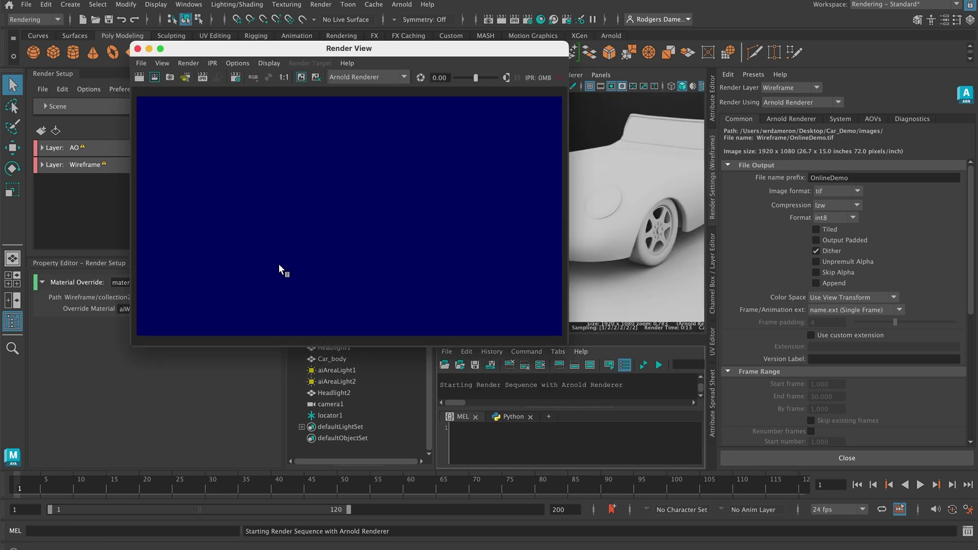
pyautogui.moveTo(329, 49); pyautogui.dragTo(249, 25)
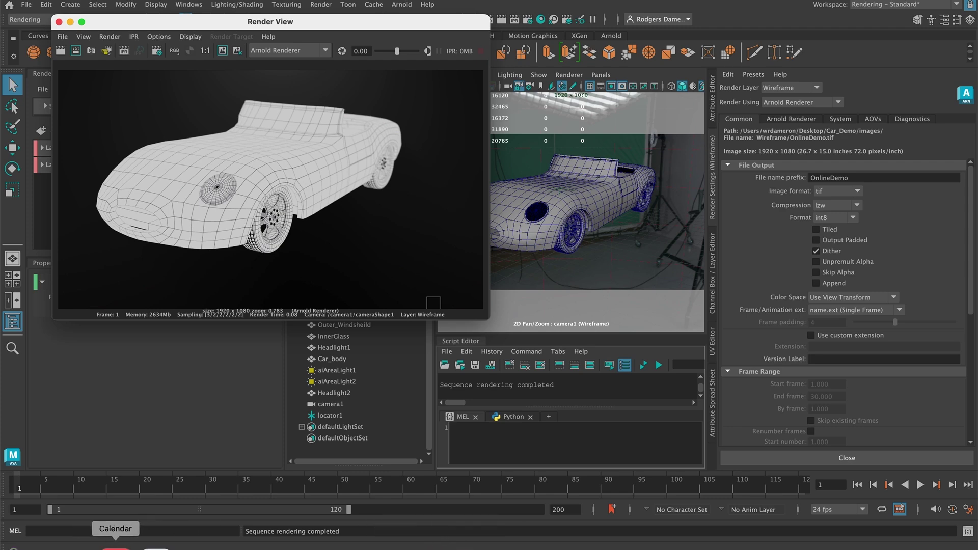
# Switch to Finder and open the images folder of the Car_Demo project on the Desktop.
pyautogui.click(105, 548)
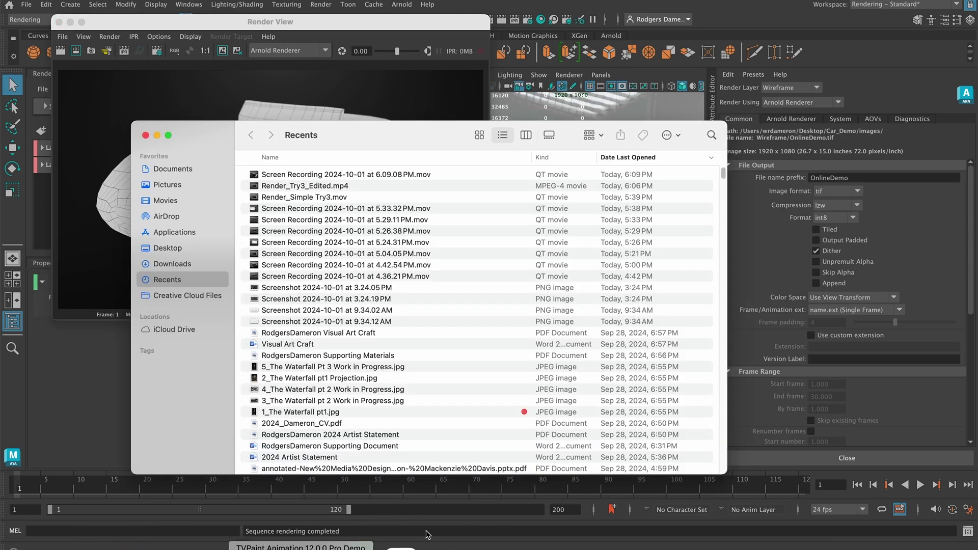
pyautogui.click(175, 173)
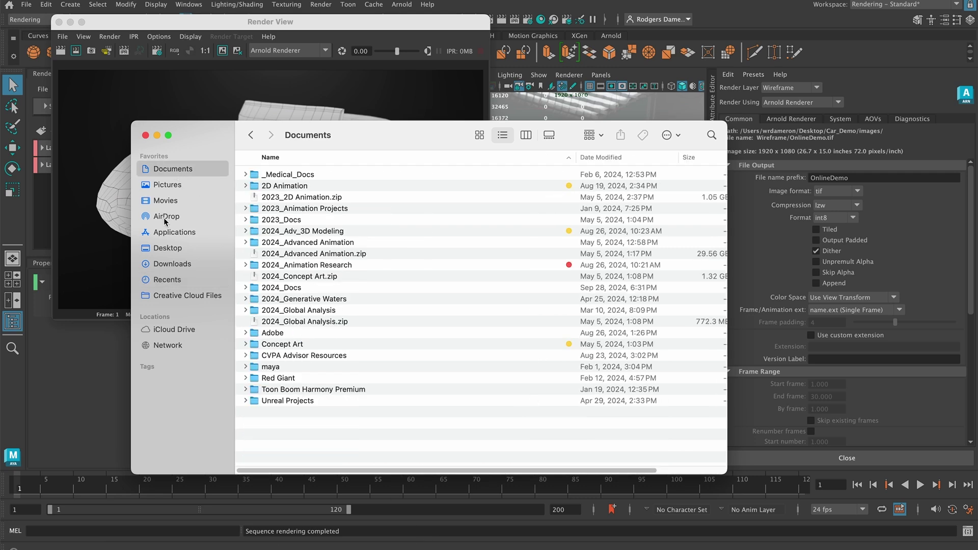
pyautogui.click(168, 248)
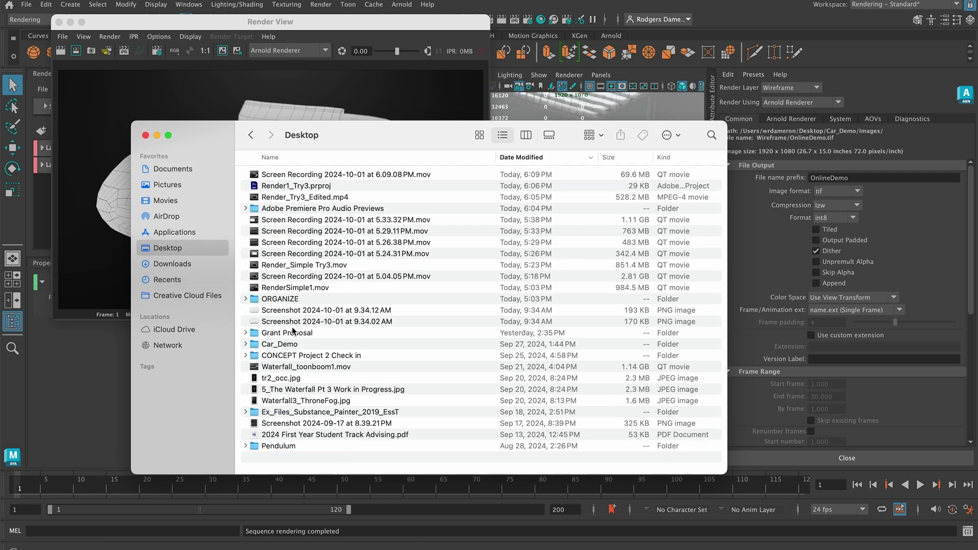
pyautogui.doubleClick(279, 349)
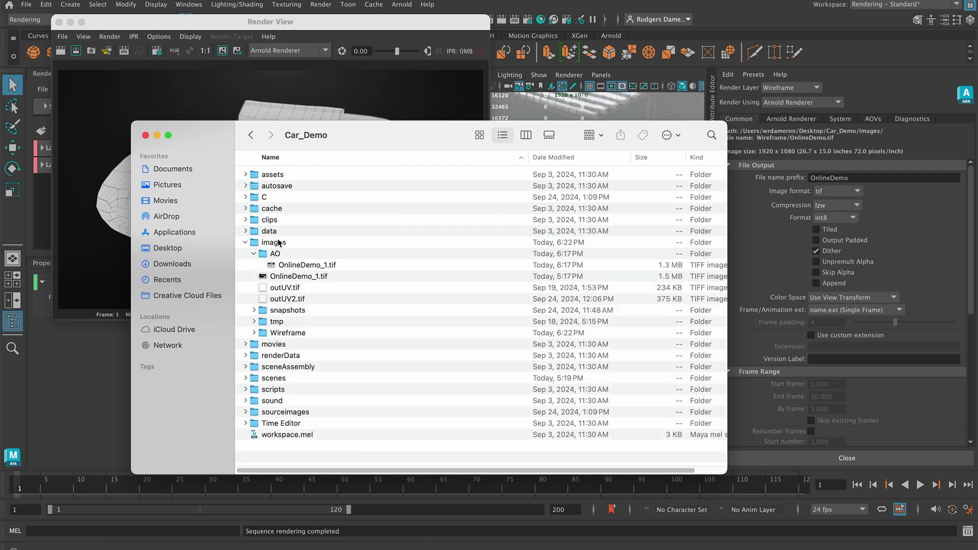
pyautogui.doubleClick(279, 239)
pyautogui.moveTo(367, 137); pyautogui.dragTo(302, 106)
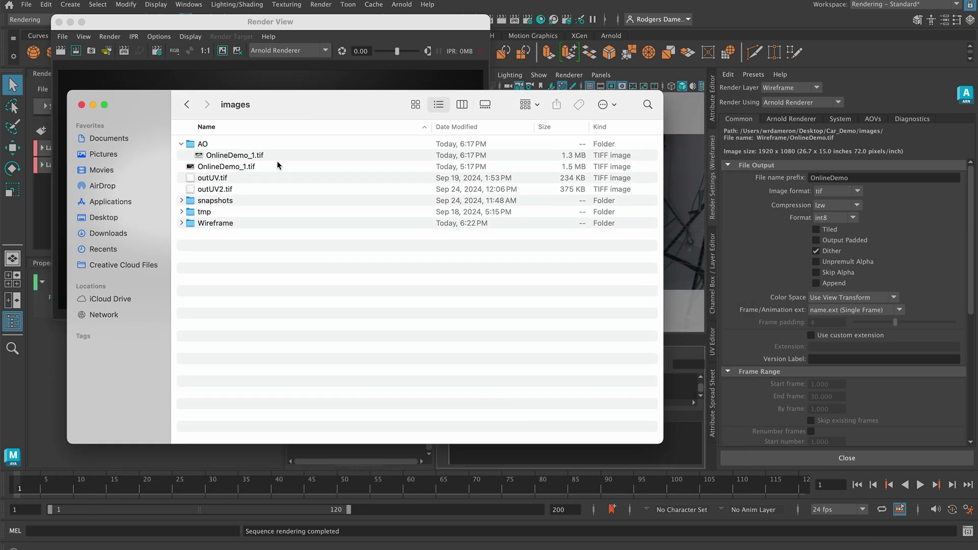
# Preview the rendered OnlineDemo_1.tif files in the AO and Wireframe folders.
pyautogui.click(226, 155)
pyautogui.press('space')
pyautogui.press('space')
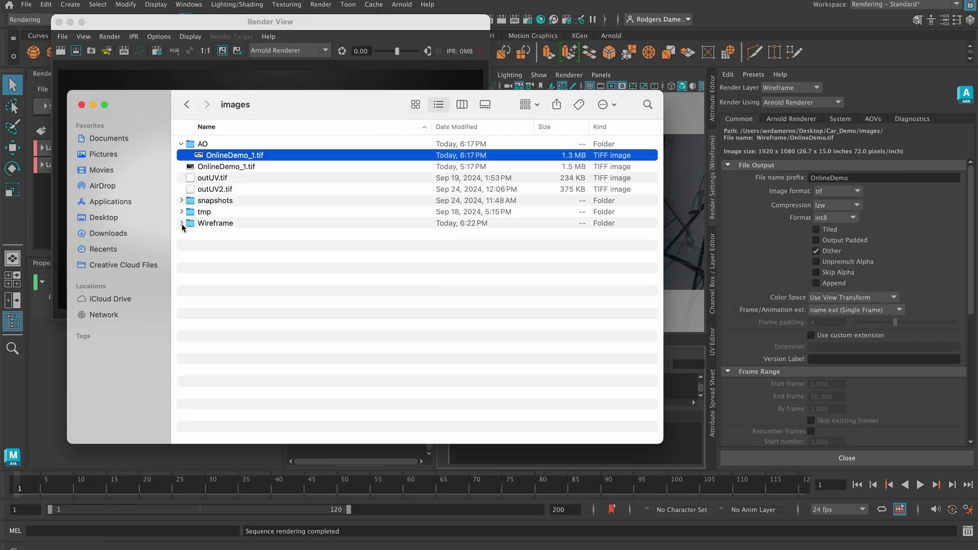
pyautogui.click(181, 223)
pyautogui.click(225, 235)
pyautogui.press('space')
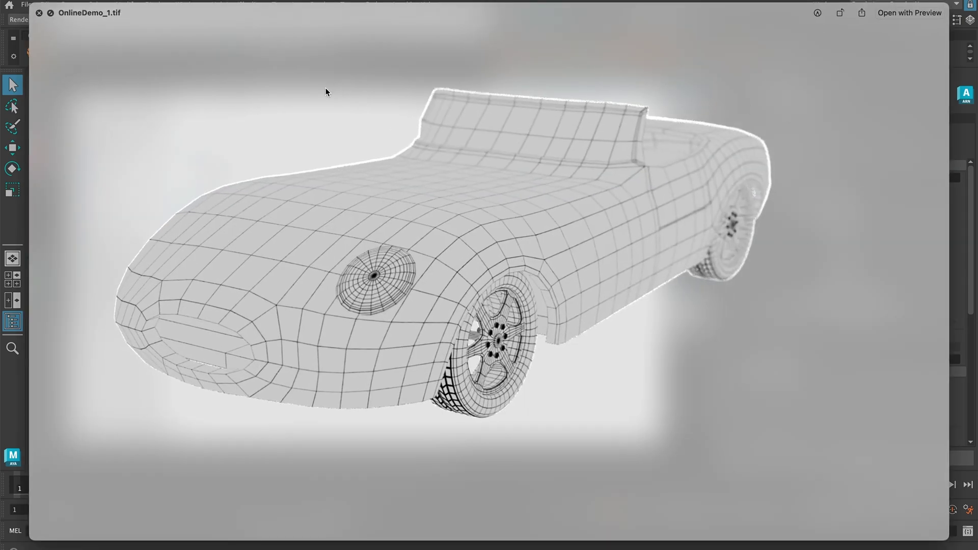
pyautogui.press('space')
pyautogui.press('space')
pyautogui.press('space')
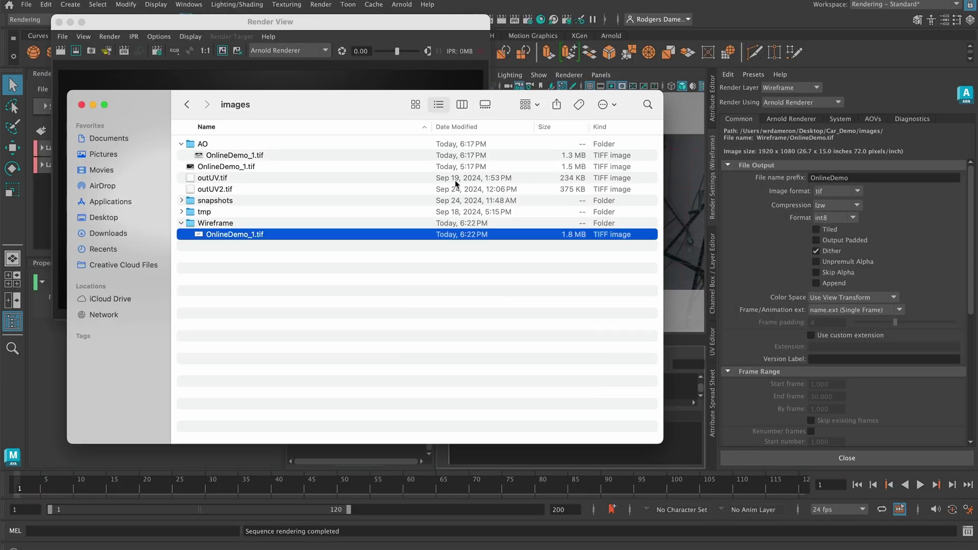
# Open the AO and Wireframe OnlineDemo_1.tif files together in Adobe Photoshop 2024 and view both documents.
pyautogui.keyDown('super'); pyautogui.click(222, 156); pyautogui.keyUp('super')
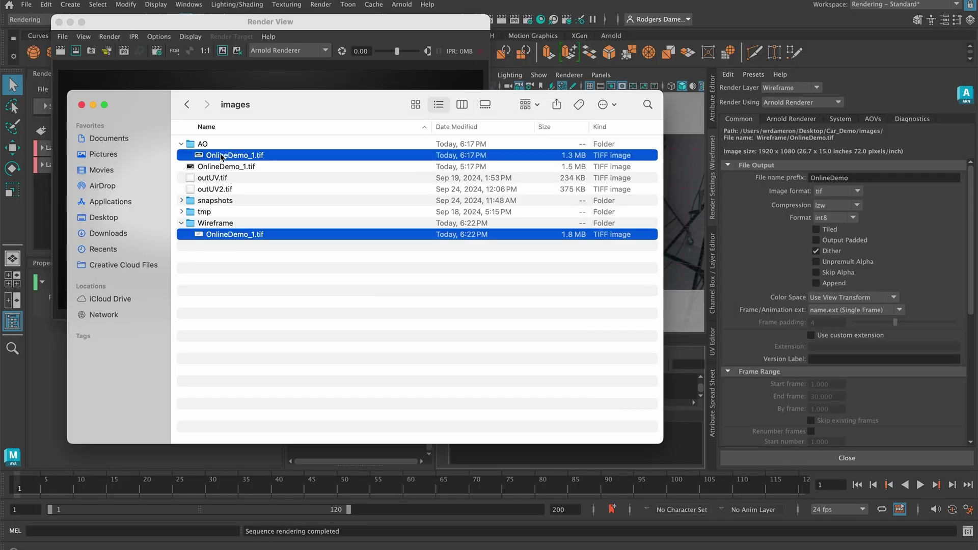
pyautogui.rightClick(222, 156)
pyautogui.moveTo(342, 185)
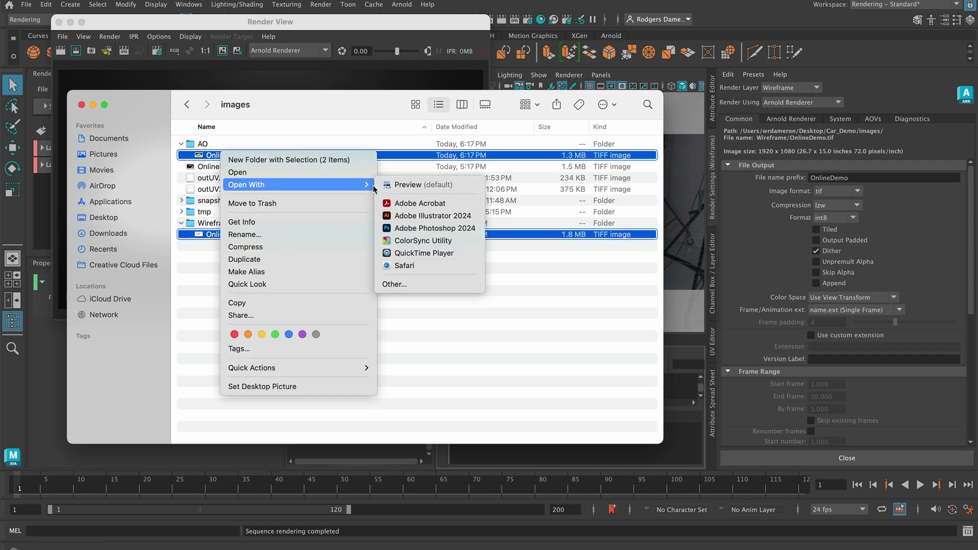
pyautogui.click(435, 229)
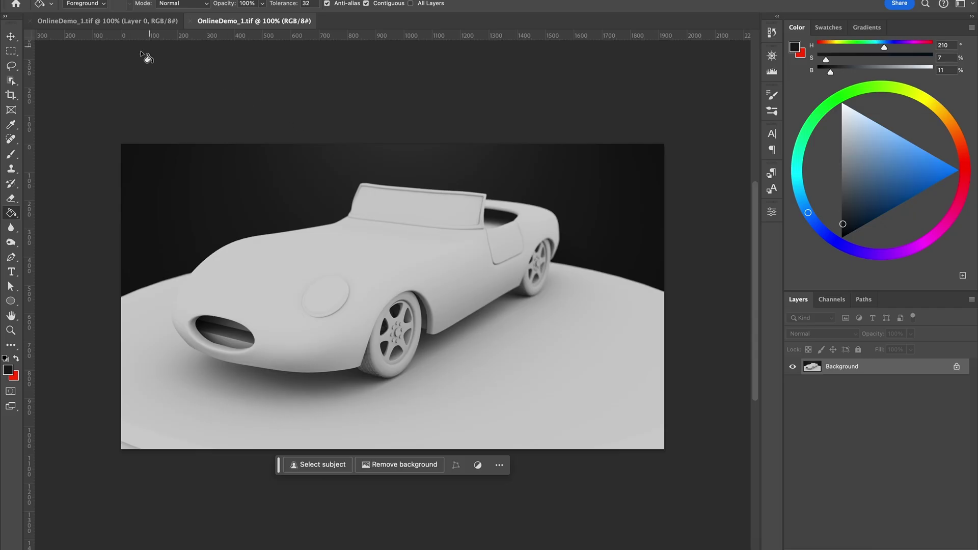
pyautogui.click(100, 23)
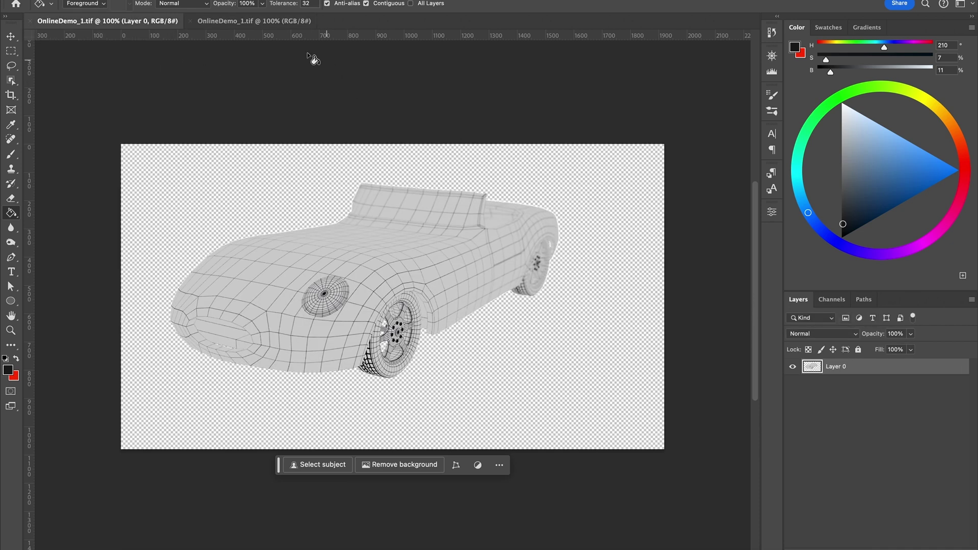
pyautogui.click(247, 21)
# Duplicate Layer 0 of the wireframe image into the other OnlineDemo_1.tif document, which holds the AO render.
pyautogui.click(145, 23)
pyautogui.rightClick(837, 368)
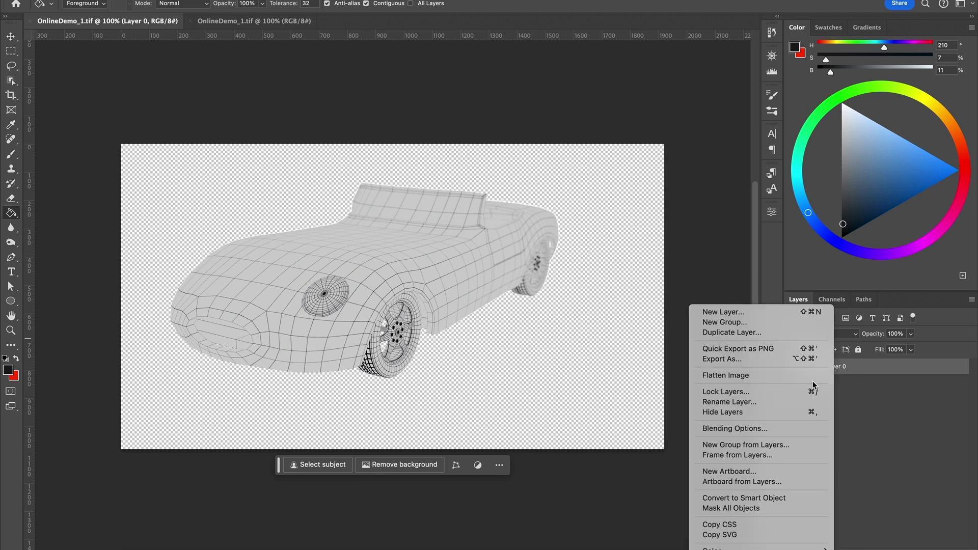
pyautogui.click(763, 337)
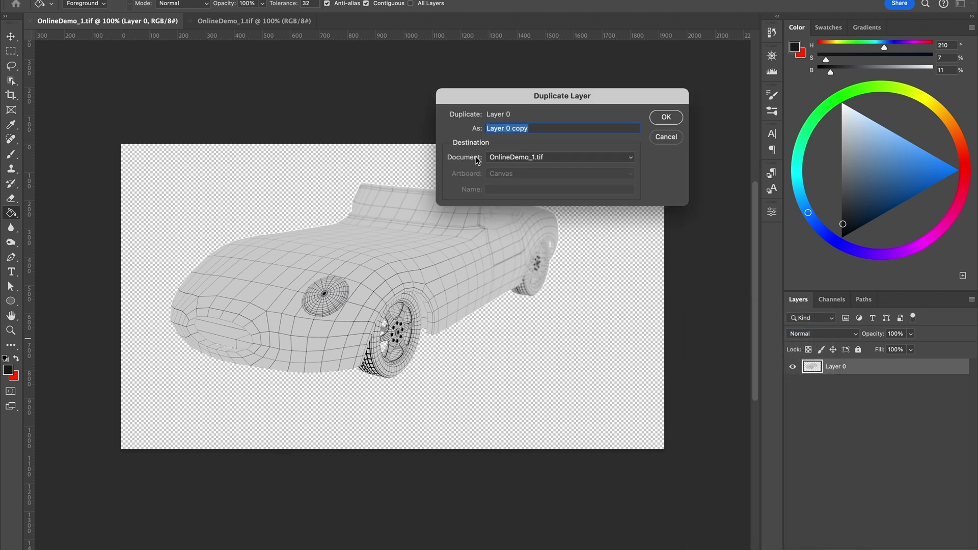
pyautogui.moveTo(531, 105); pyautogui.dragTo(425, 106)
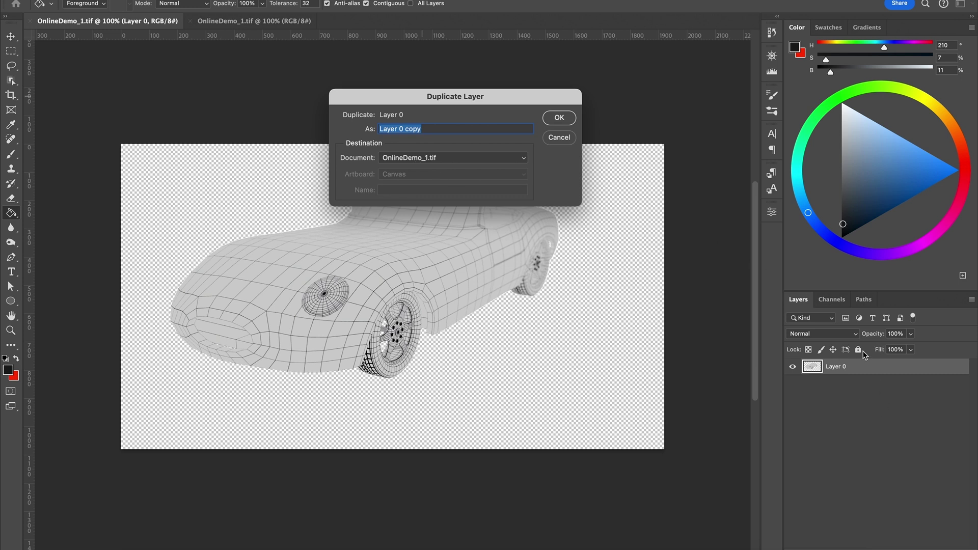
pyautogui.click(488, 159)
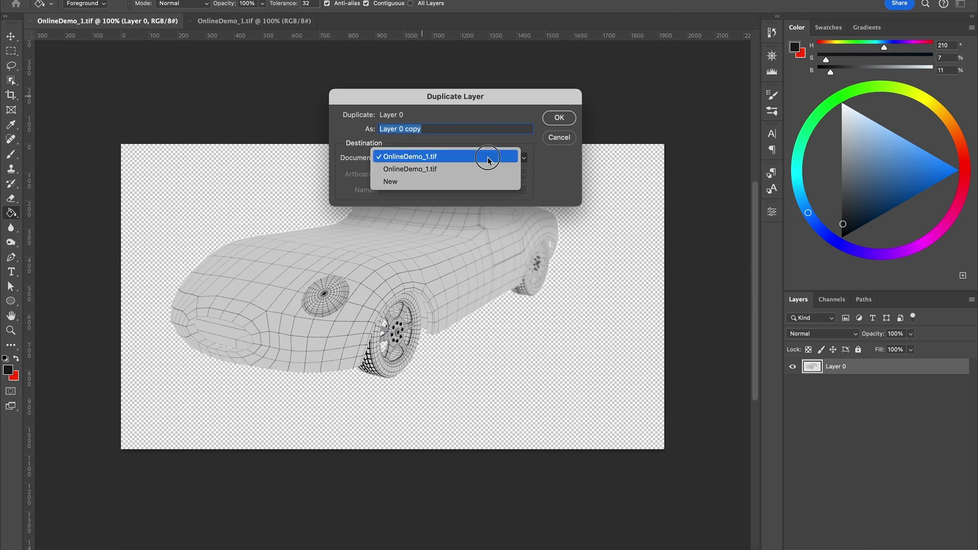
pyautogui.click(483, 170)
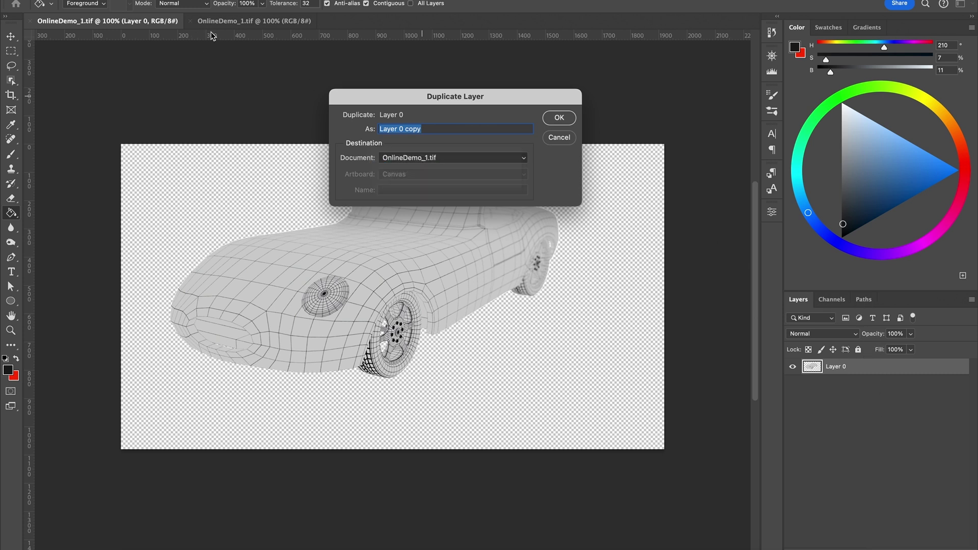
pyautogui.click(417, 158)
pyautogui.click(425, 169)
pyautogui.click(558, 117)
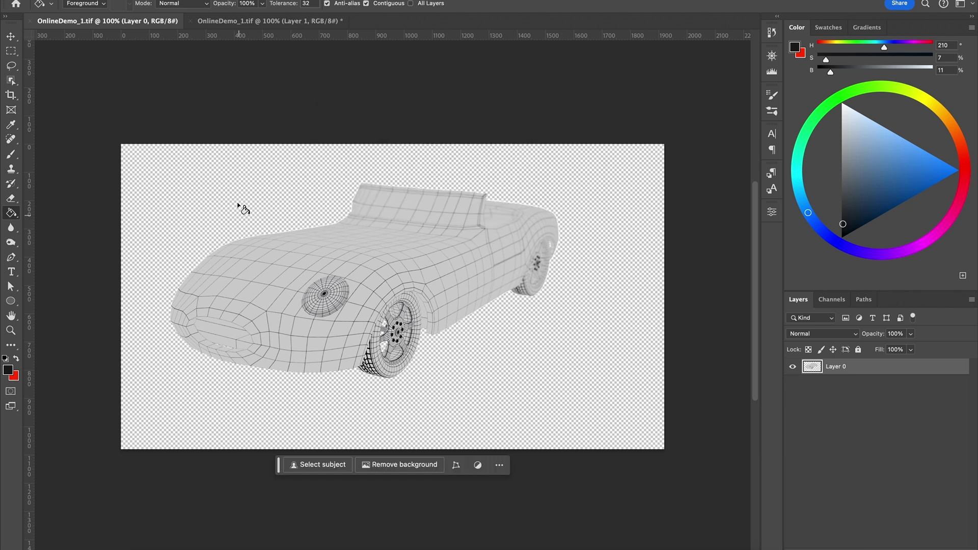
# View the AO document and toggle the duplicated wireframe layer's visibility to compare it with the AO render.
pyautogui.click(219, 21)
pyautogui.click(792, 367)
pyautogui.click(793, 367)
pyautogui.click(792, 367)
pyautogui.click(793, 367)
pyautogui.click(793, 367)
pyautogui.click(792, 367)
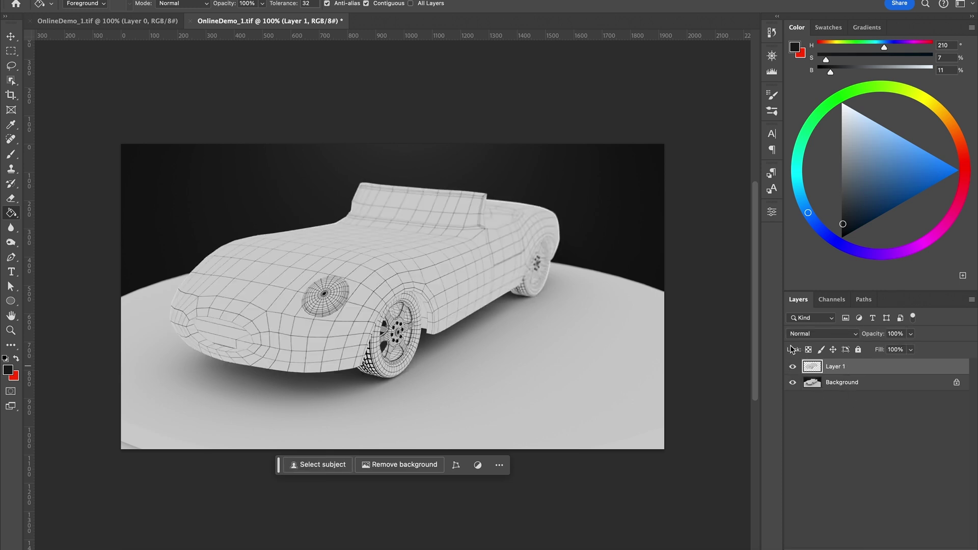
# Rename the wireframe layer above the background as Wireframe.
pyautogui.doubleClick(845, 366)
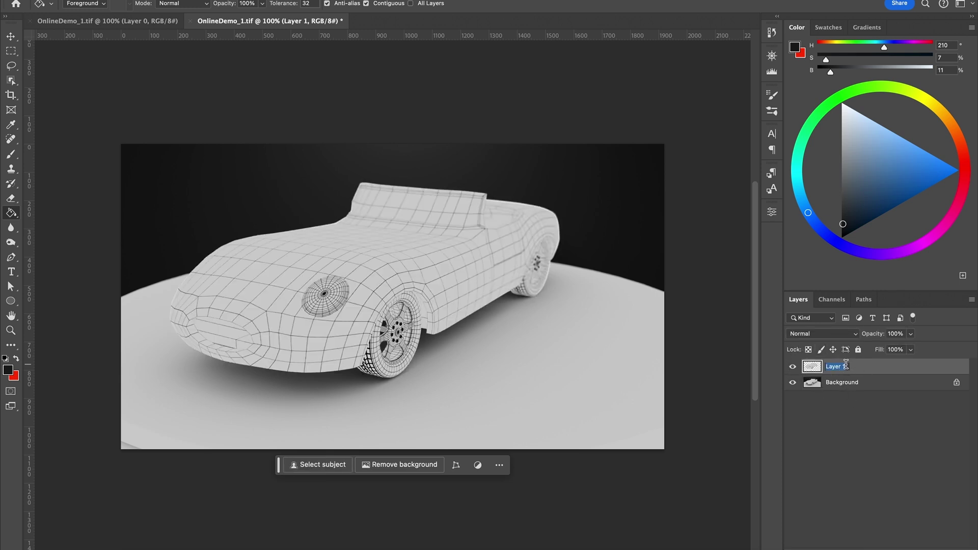
pyautogui.write('Wireframe')
pyautogui.press('Return')
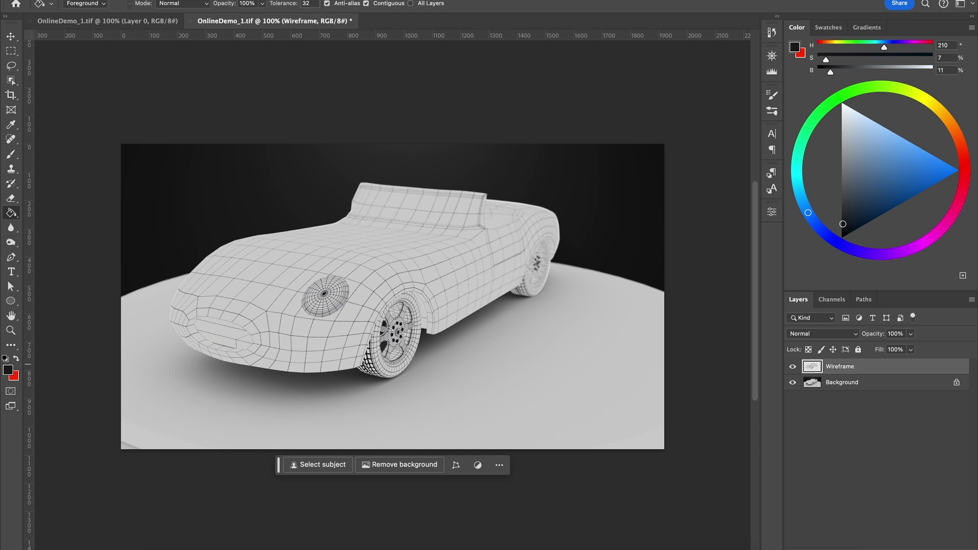
# Set the Wireframe layer's blend mode to Multiply and its opacity to 50%.
pyautogui.click(835, 338)
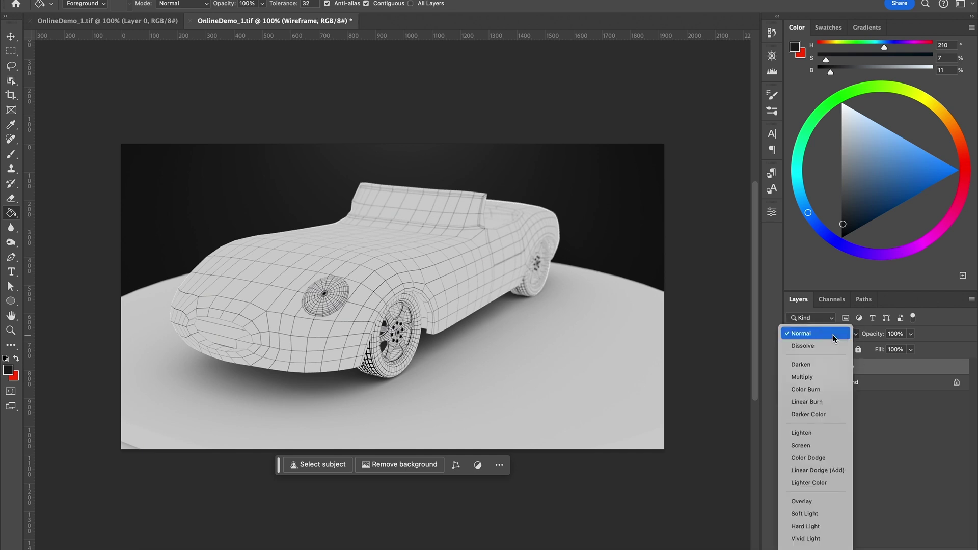
pyautogui.click(819, 377)
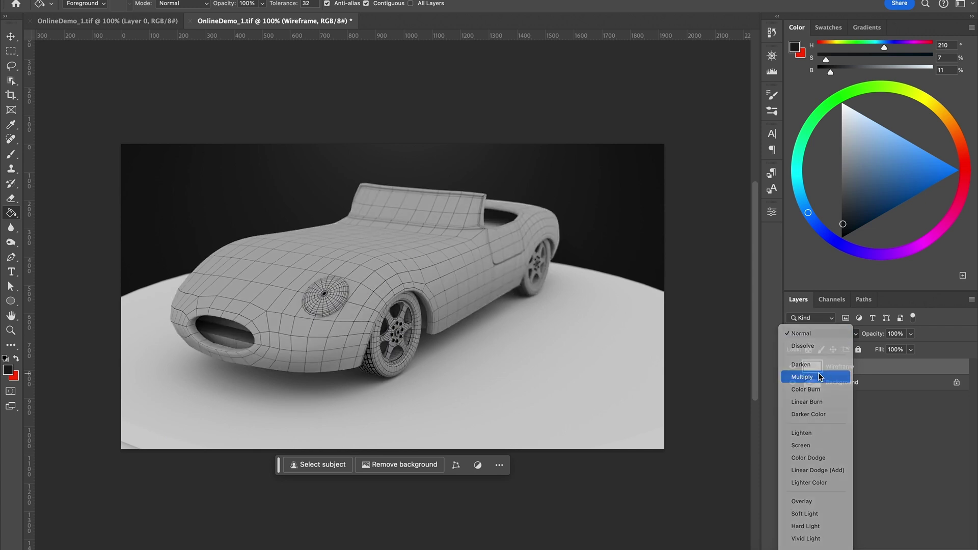
pyautogui.click(911, 334)
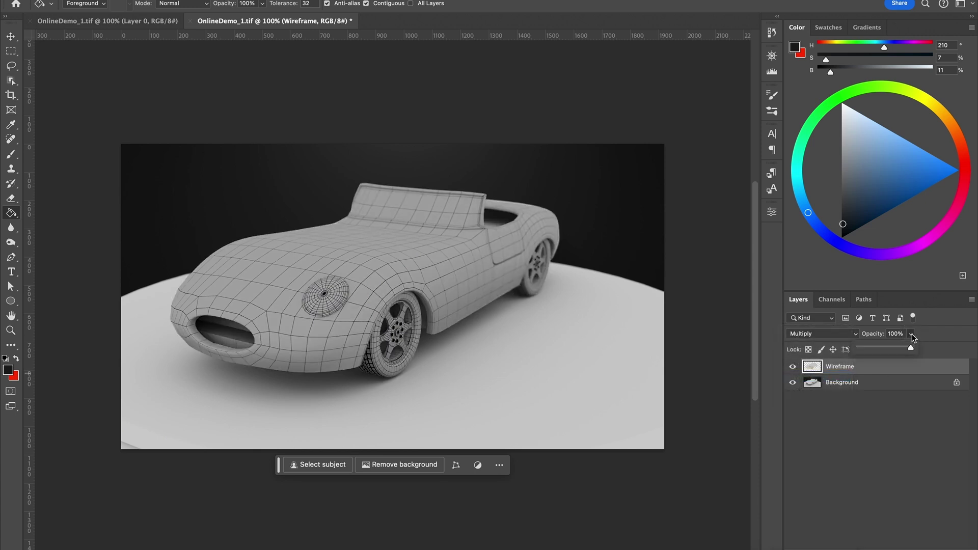
pyautogui.moveTo(911, 350); pyautogui.dragTo(887, 350)
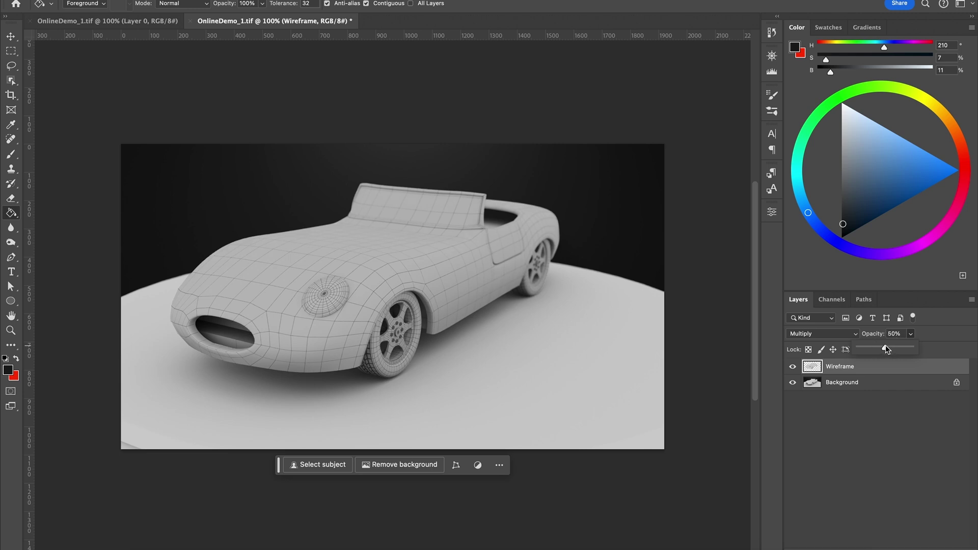
# Compare the composite with and without the semi-transparent Wireframe overlay.
pyautogui.click(812, 382)
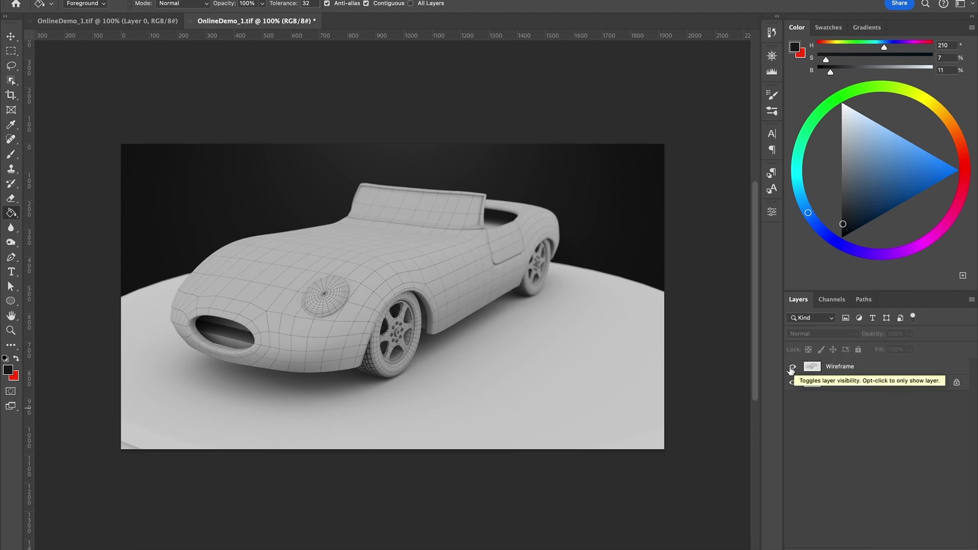
pyautogui.click(792, 367)
pyautogui.click(793, 367)
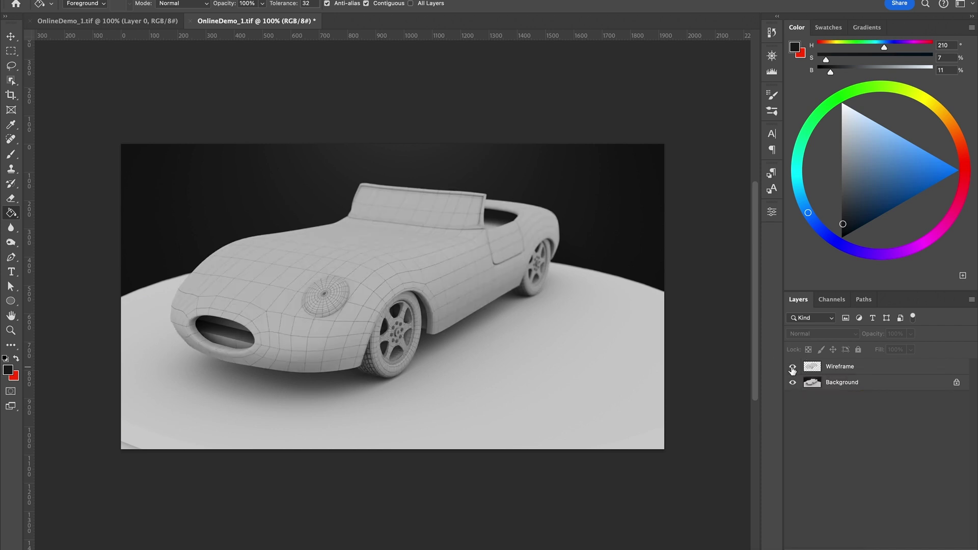